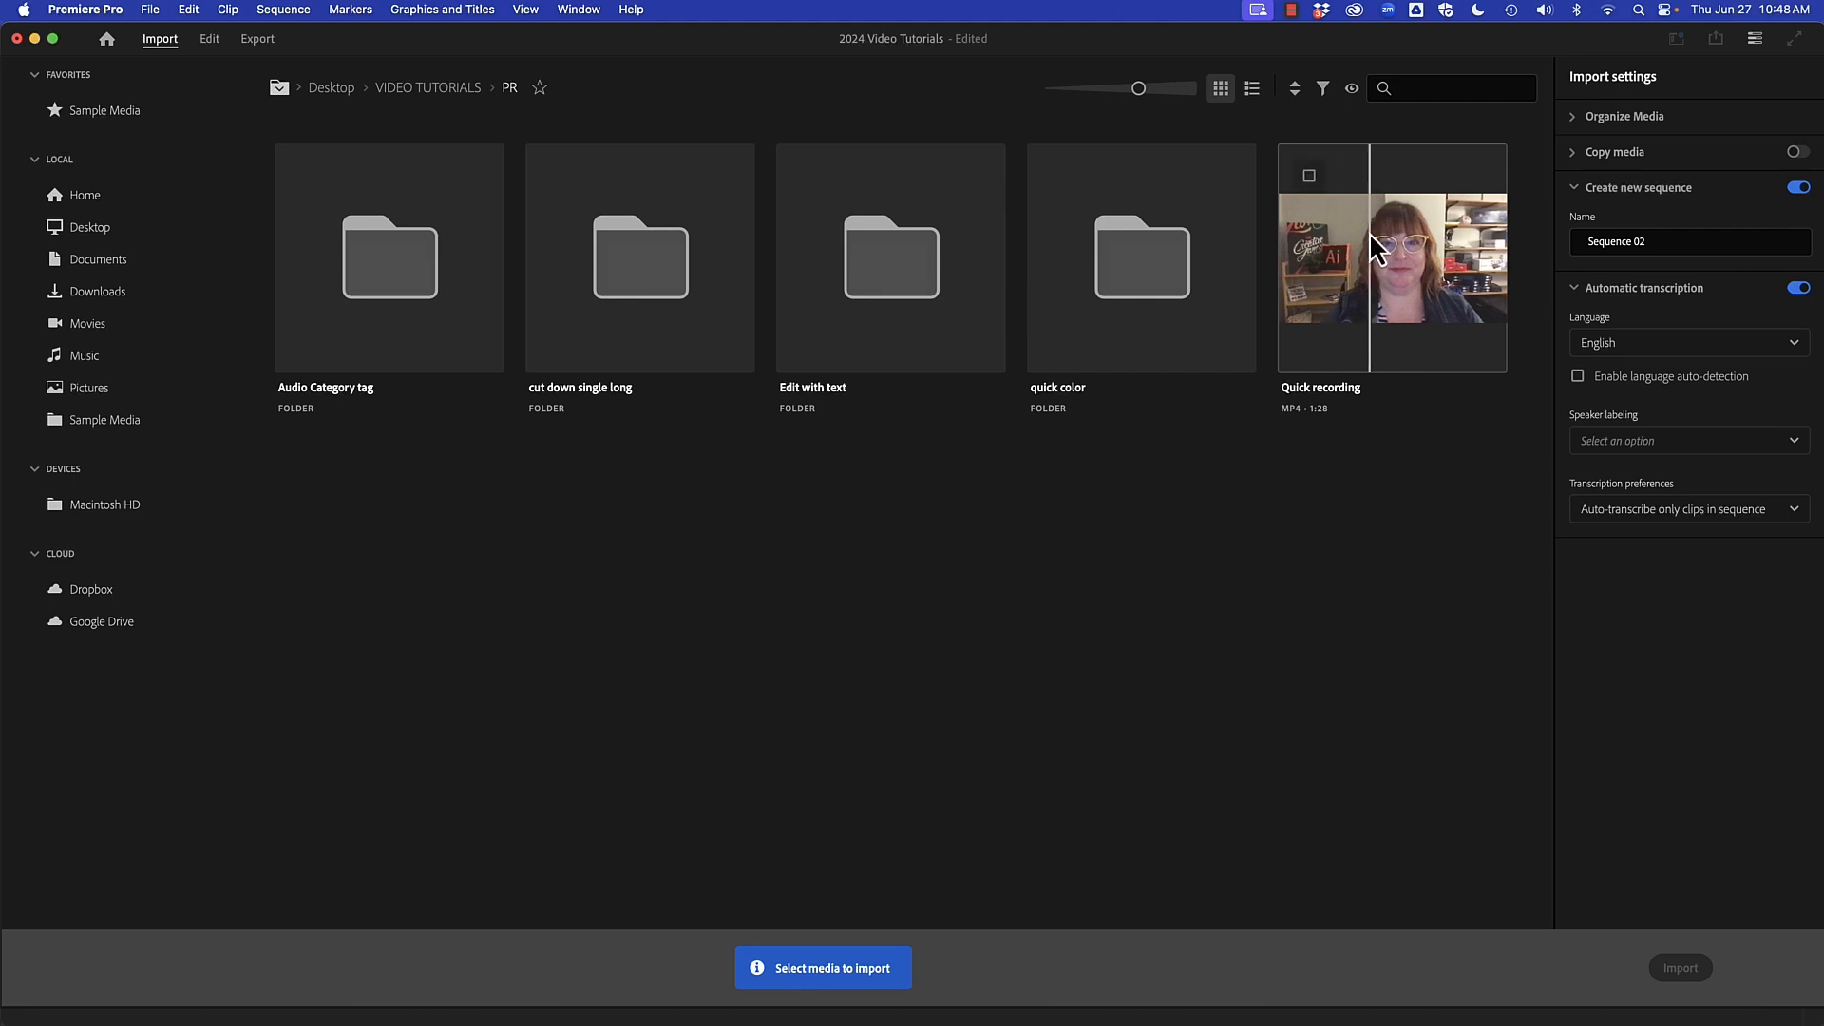
Step: Import the Quick recording video into a new sequence named Sequence 02, with English automatic transcription of only the clips in the sequence
left_click(1309, 174)
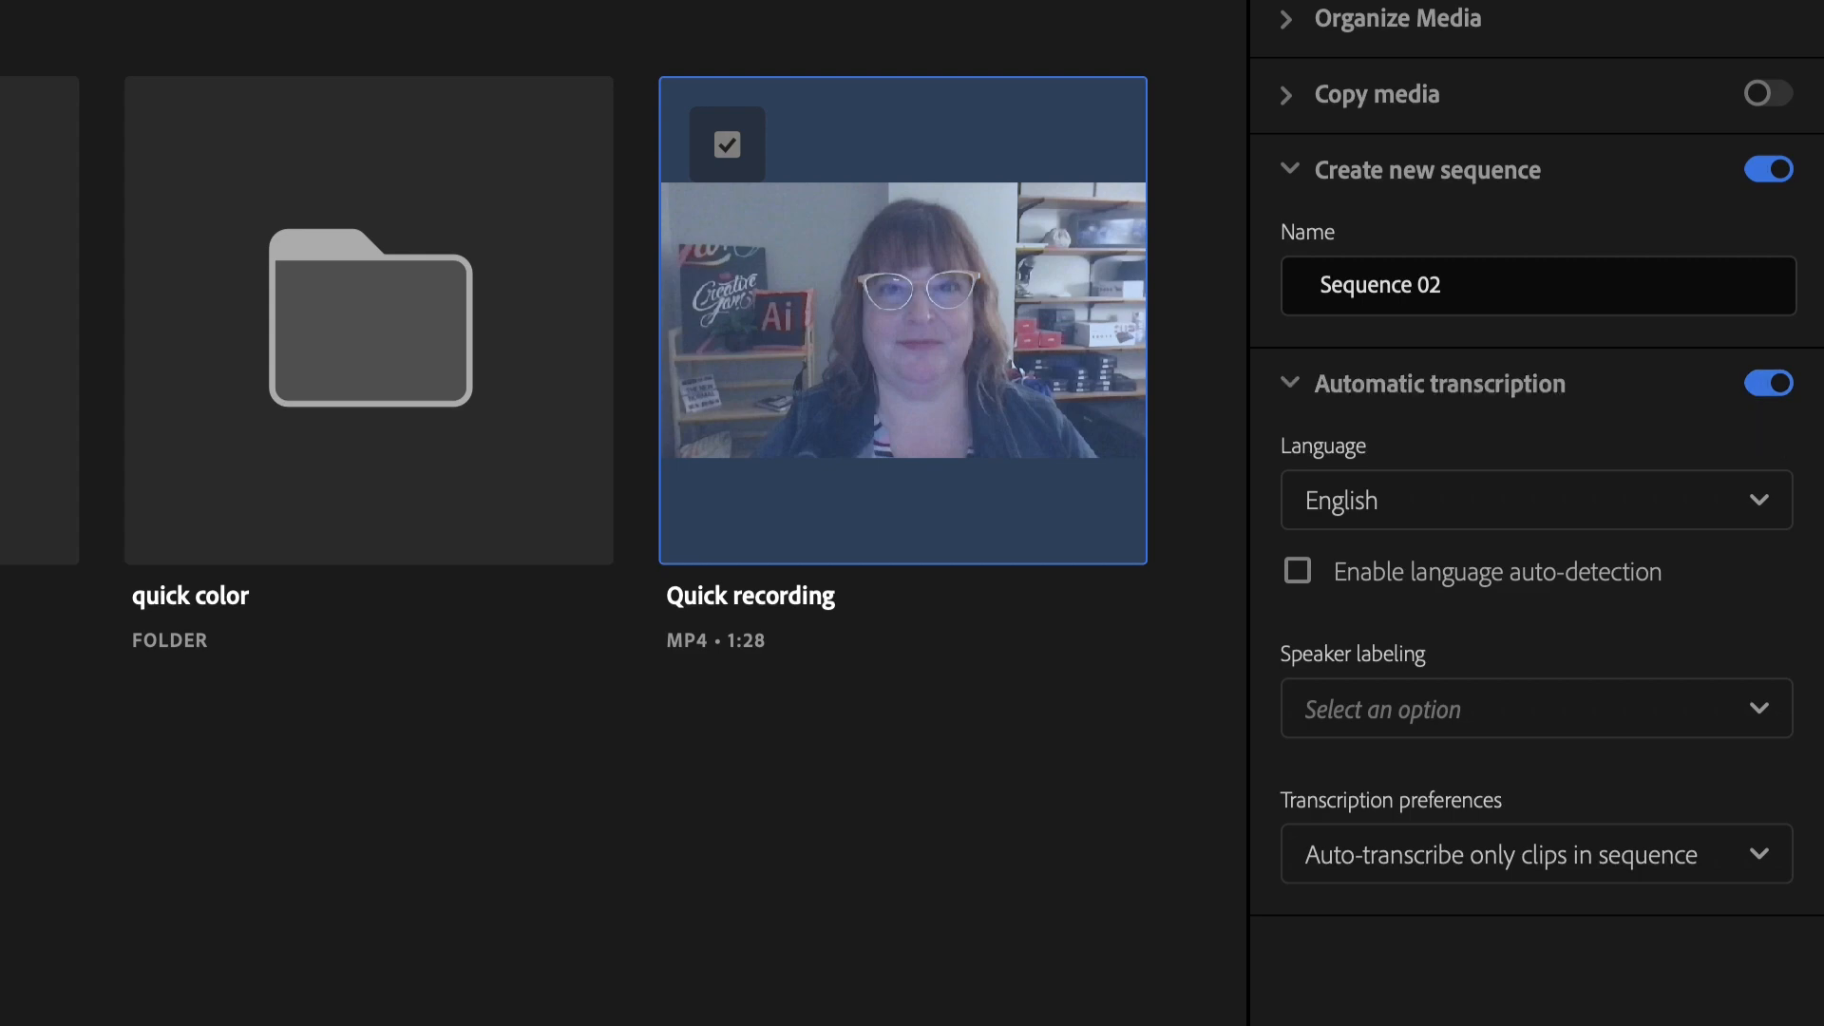
left_click(1358, 860)
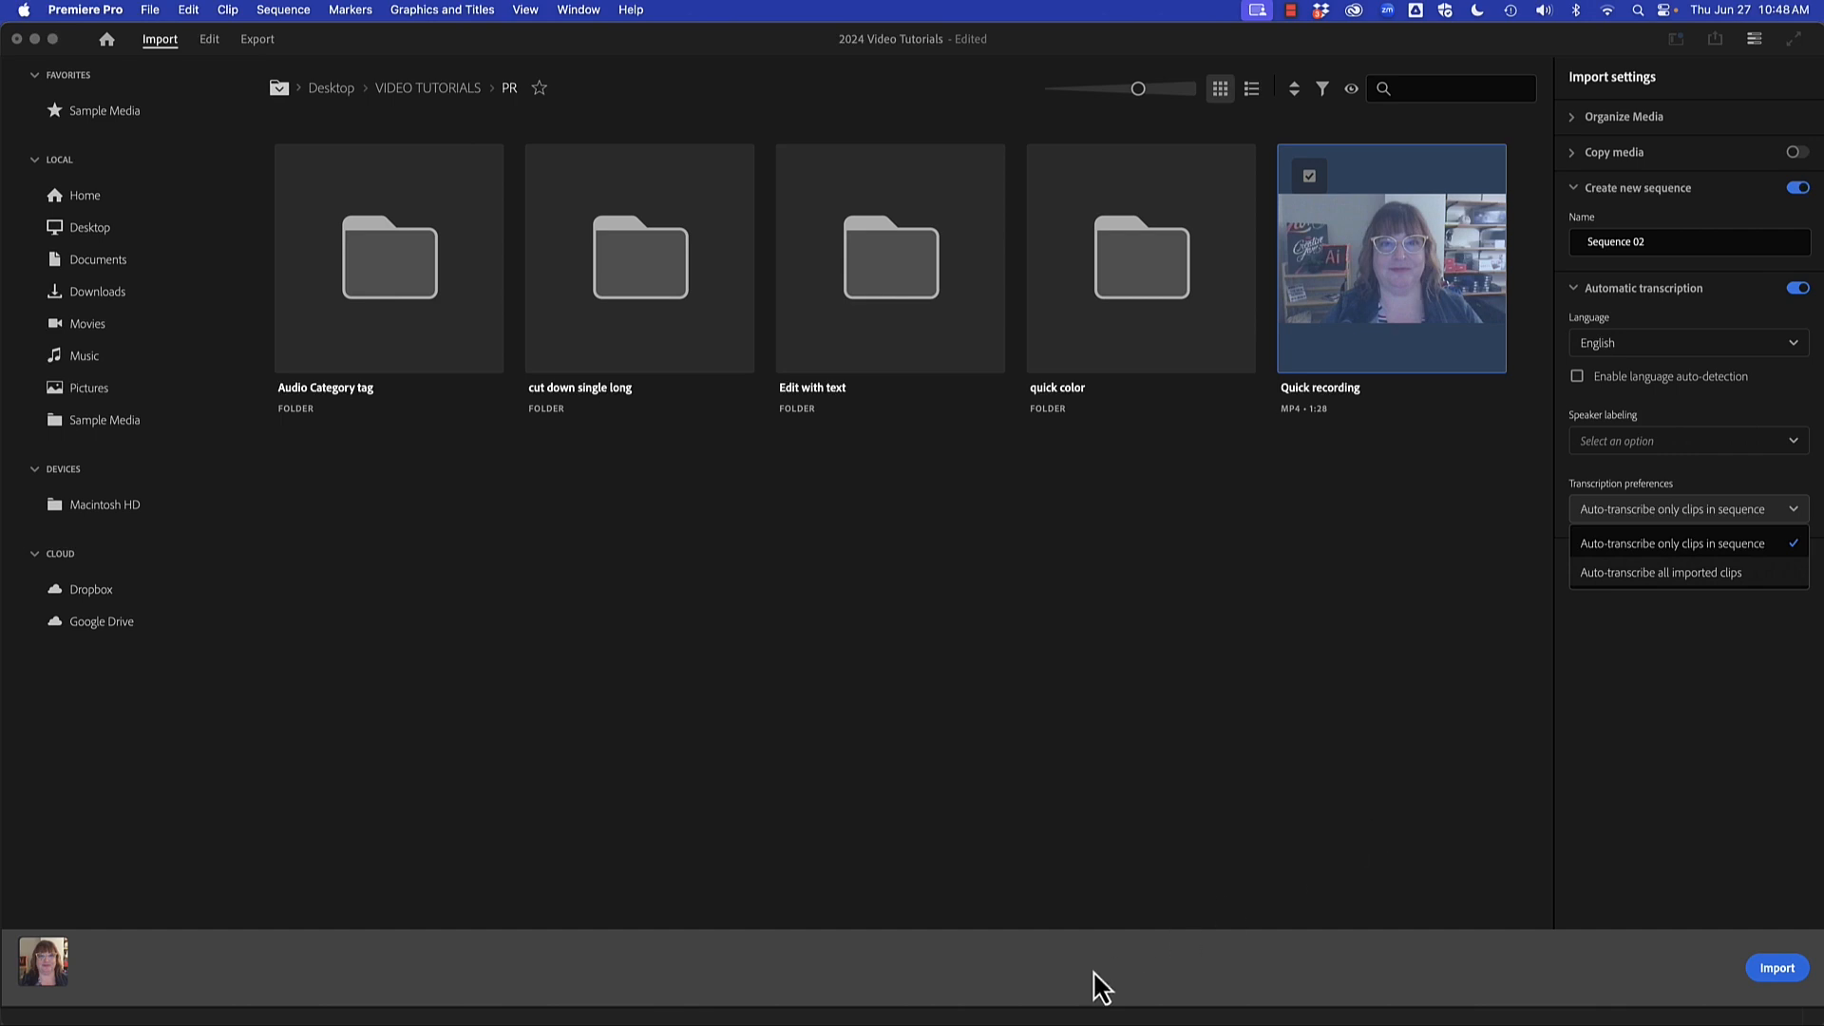
left_click(1634, 791)
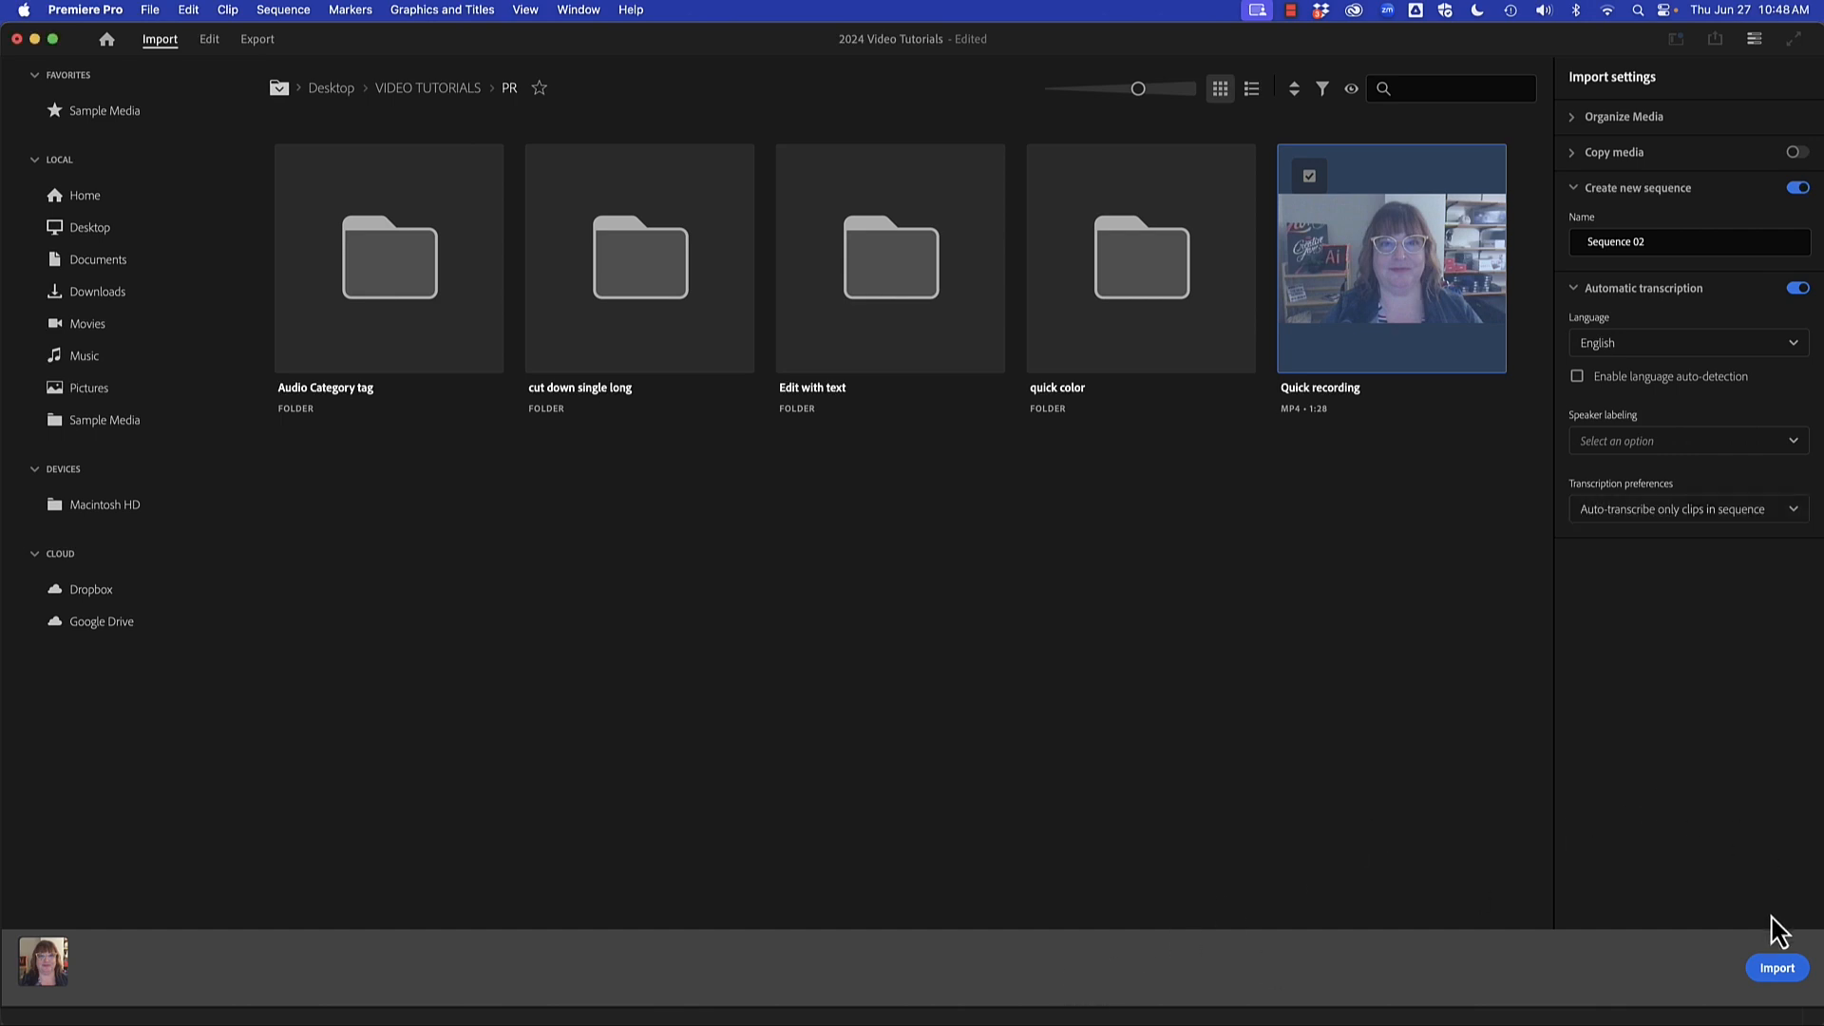
left_click(1765, 981)
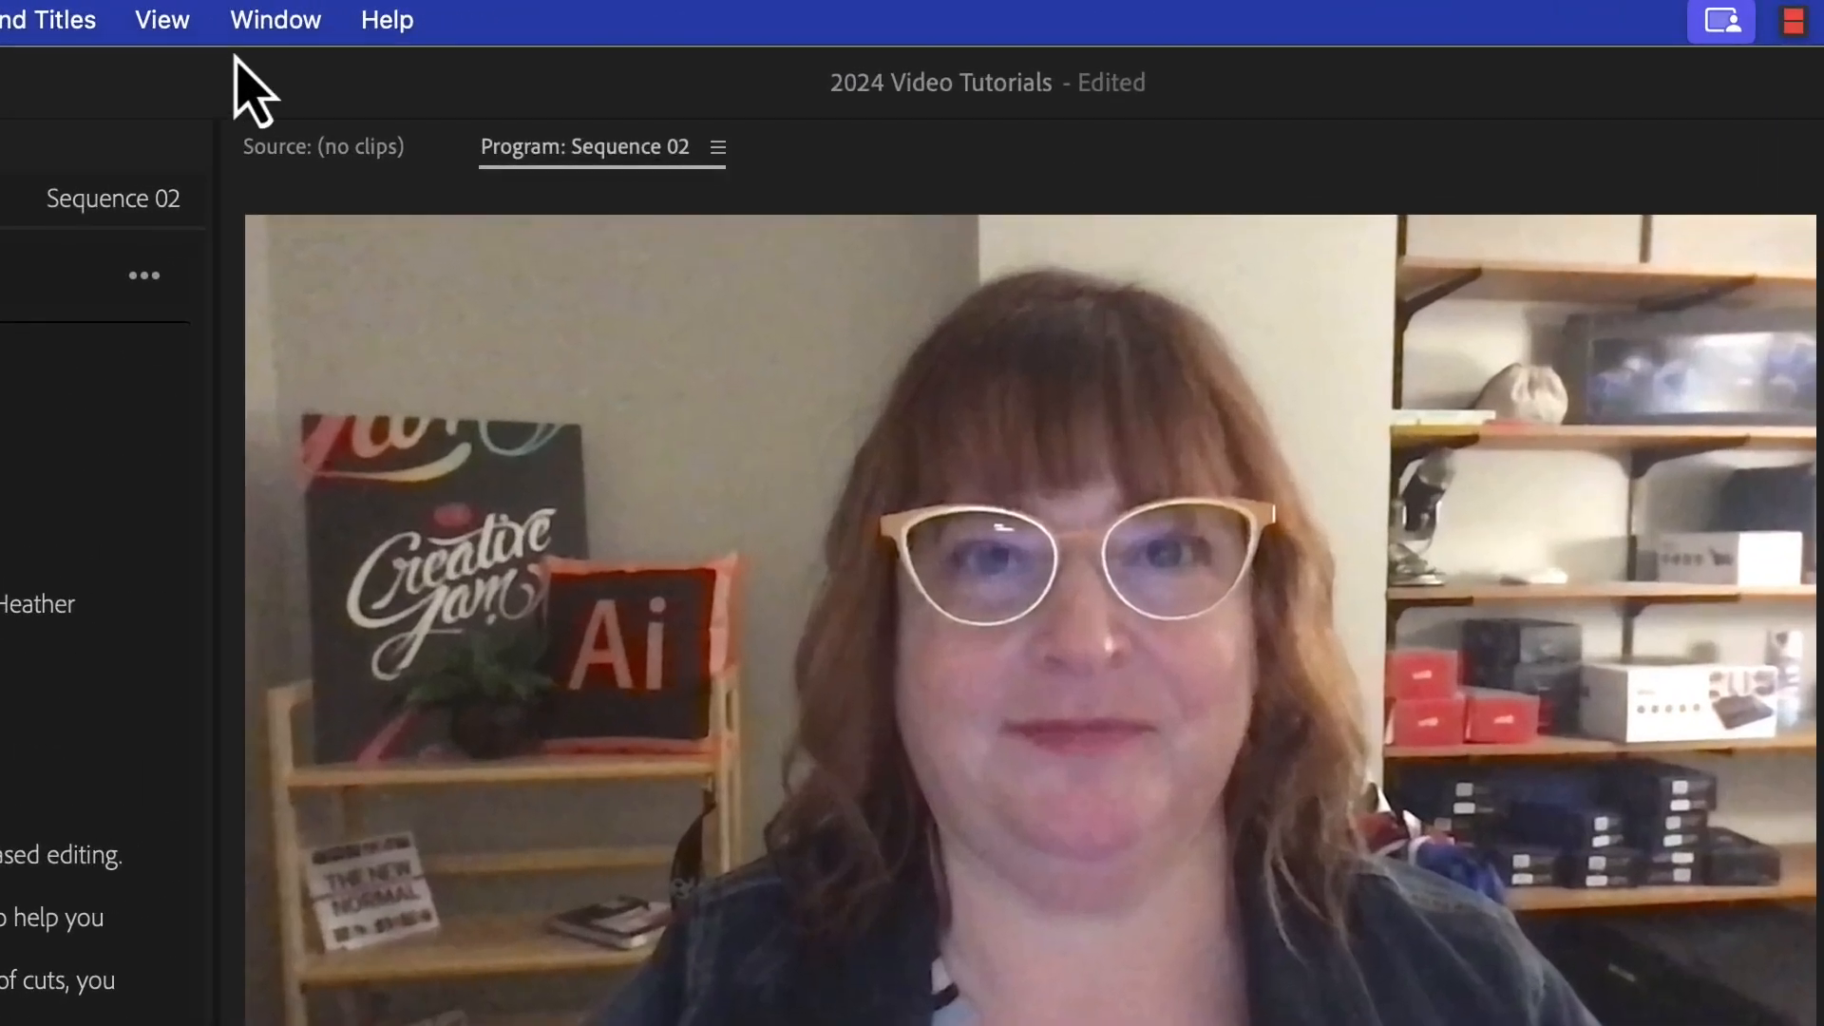
Step: Switch to the Text-Based Editing workspace
left_click(310, 21)
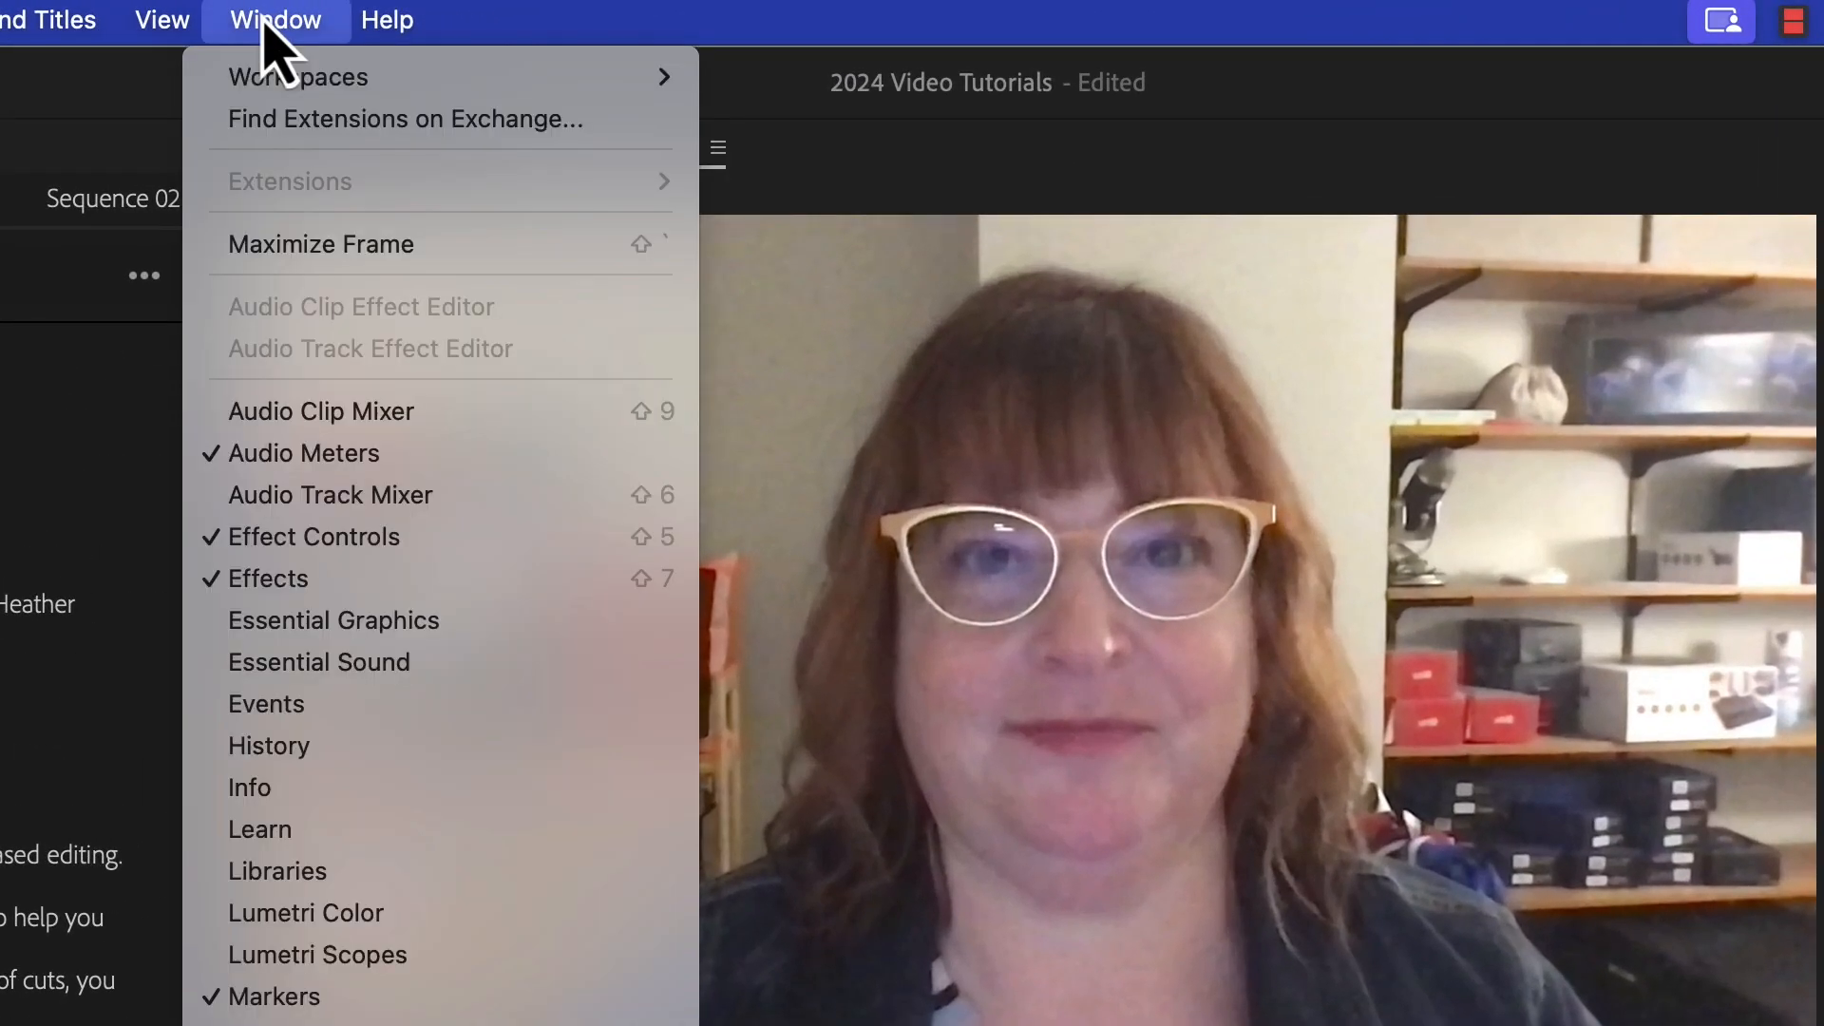
mouse_move(385, 80)
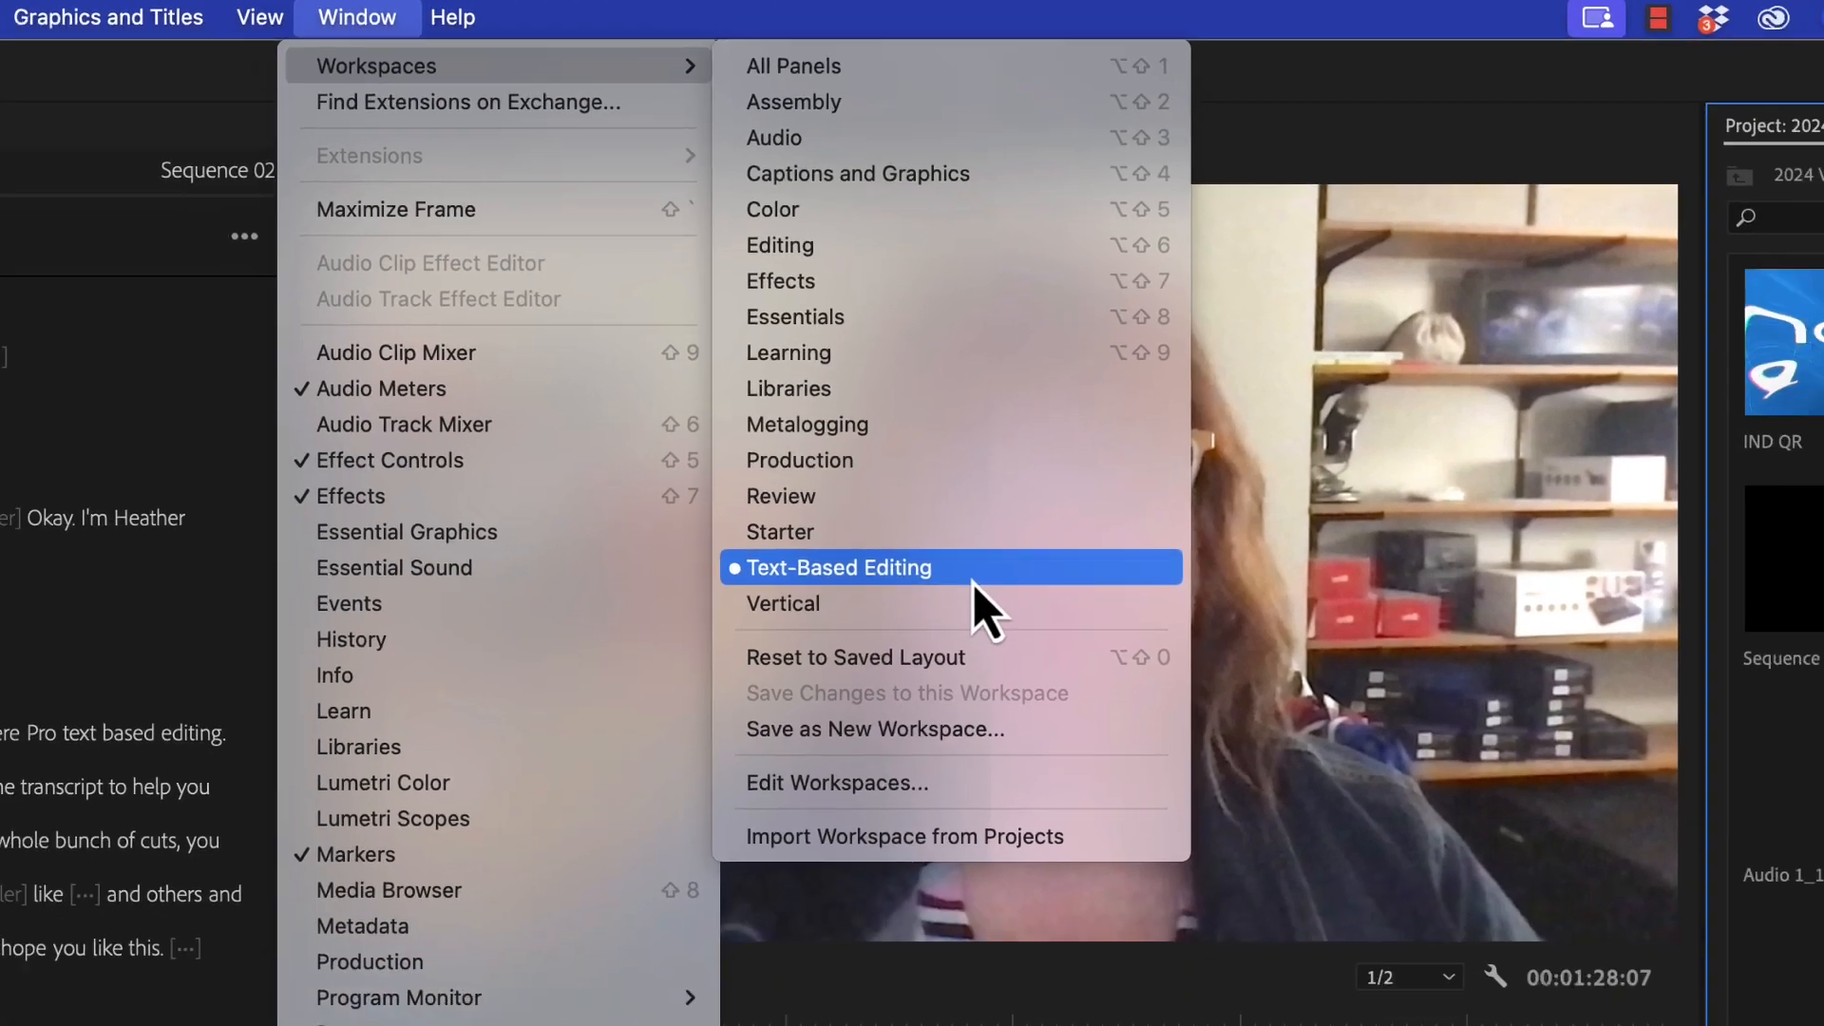
left_click(995, 675)
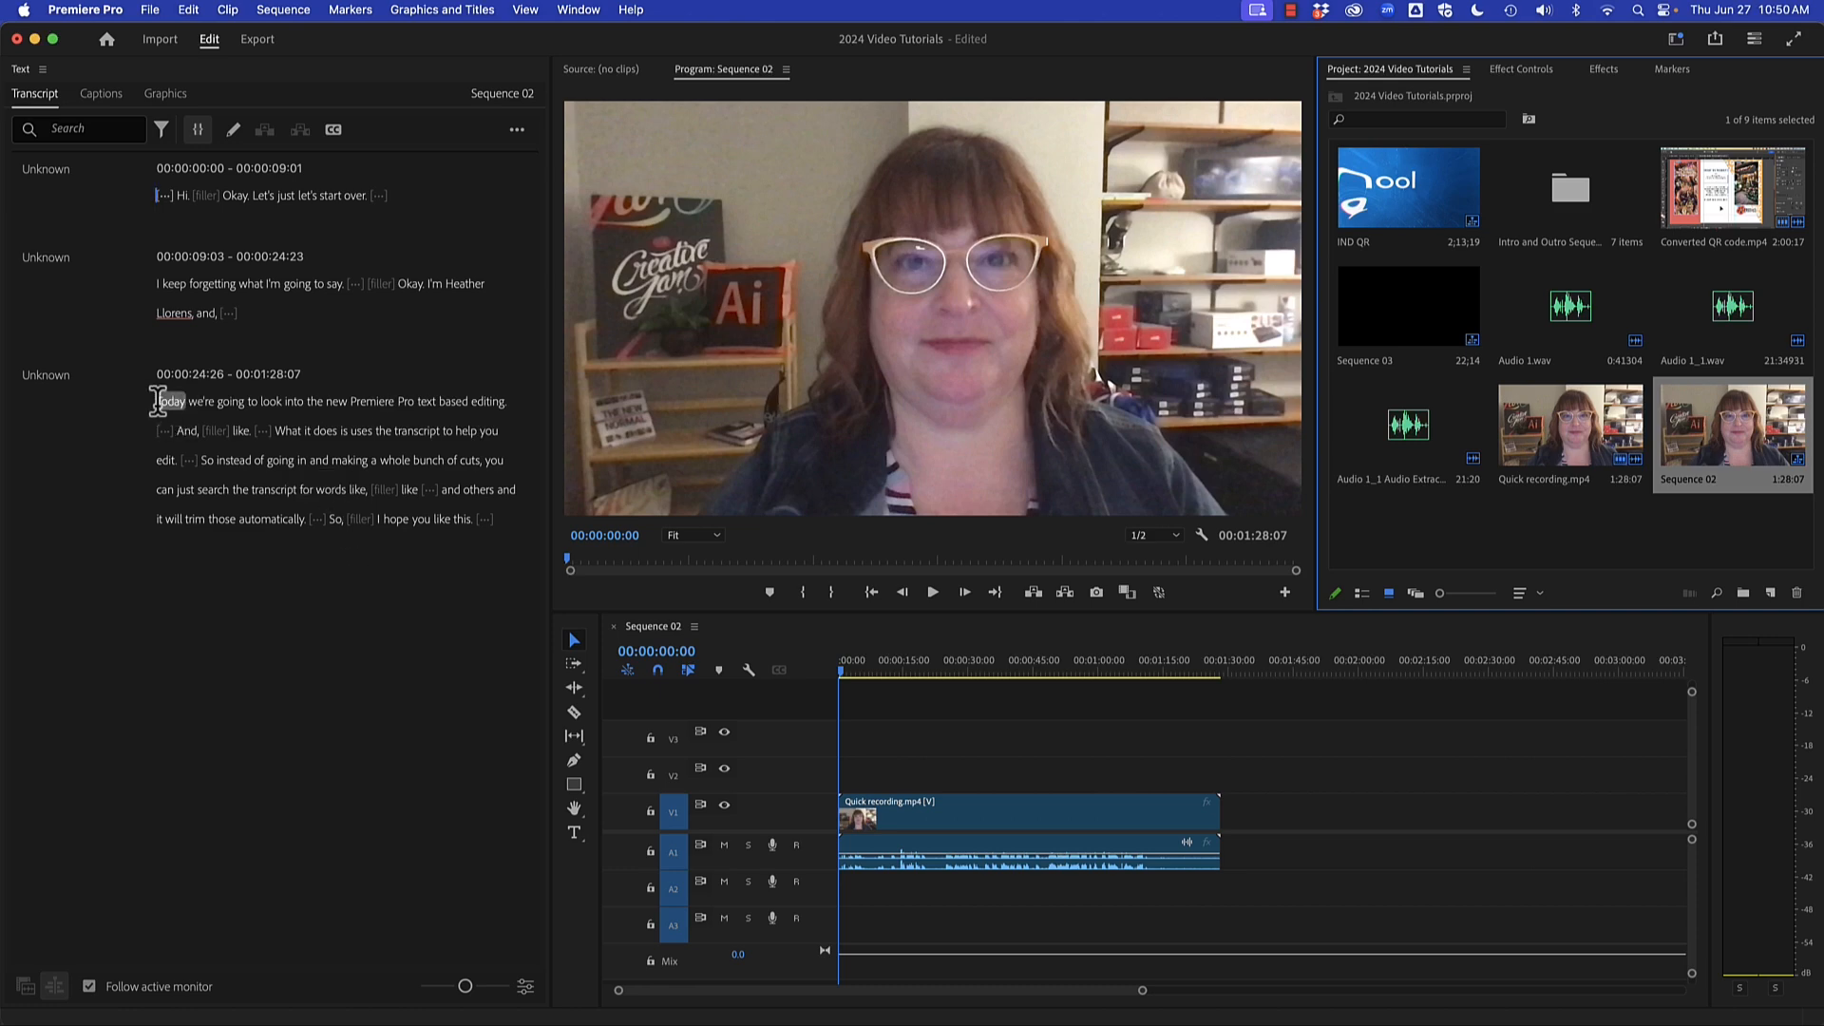
Step: Move the sentence "Today we're going to look into the new Premiere Pro text based editing." to the very beginning of the transcript
left_click_drag(156, 402, 500, 403)
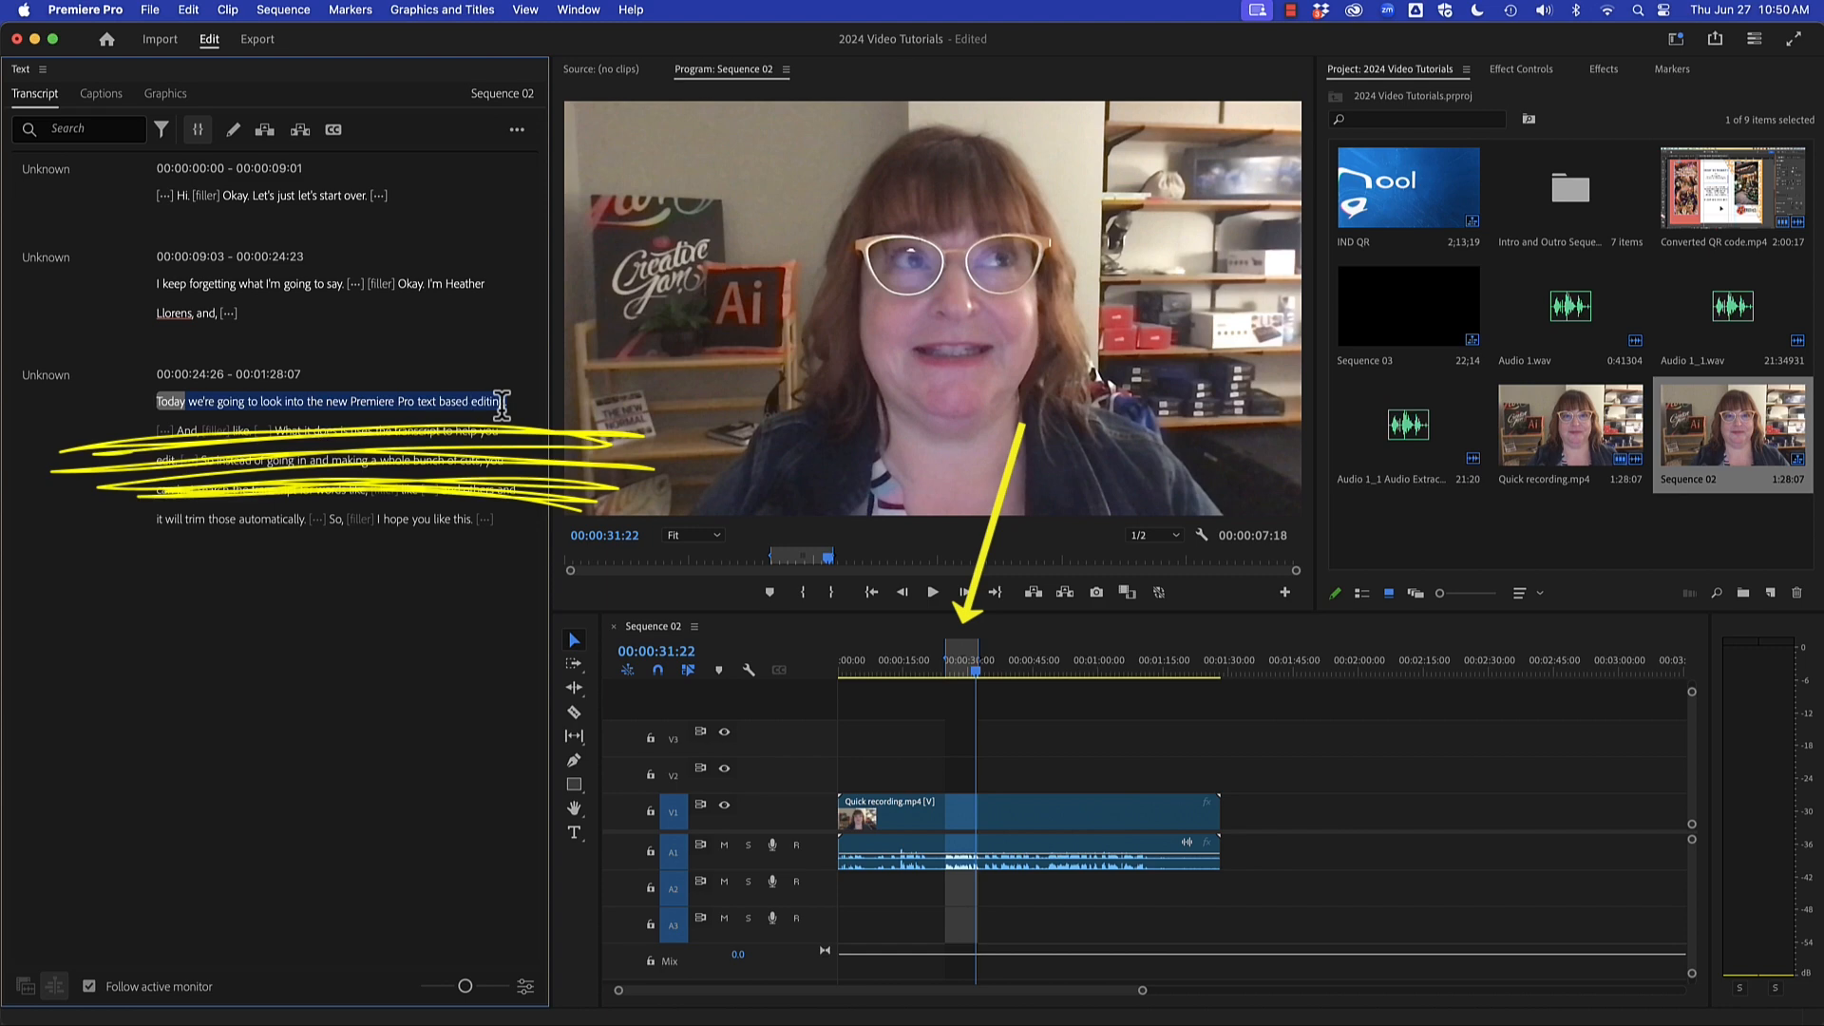
key("BackSpace")
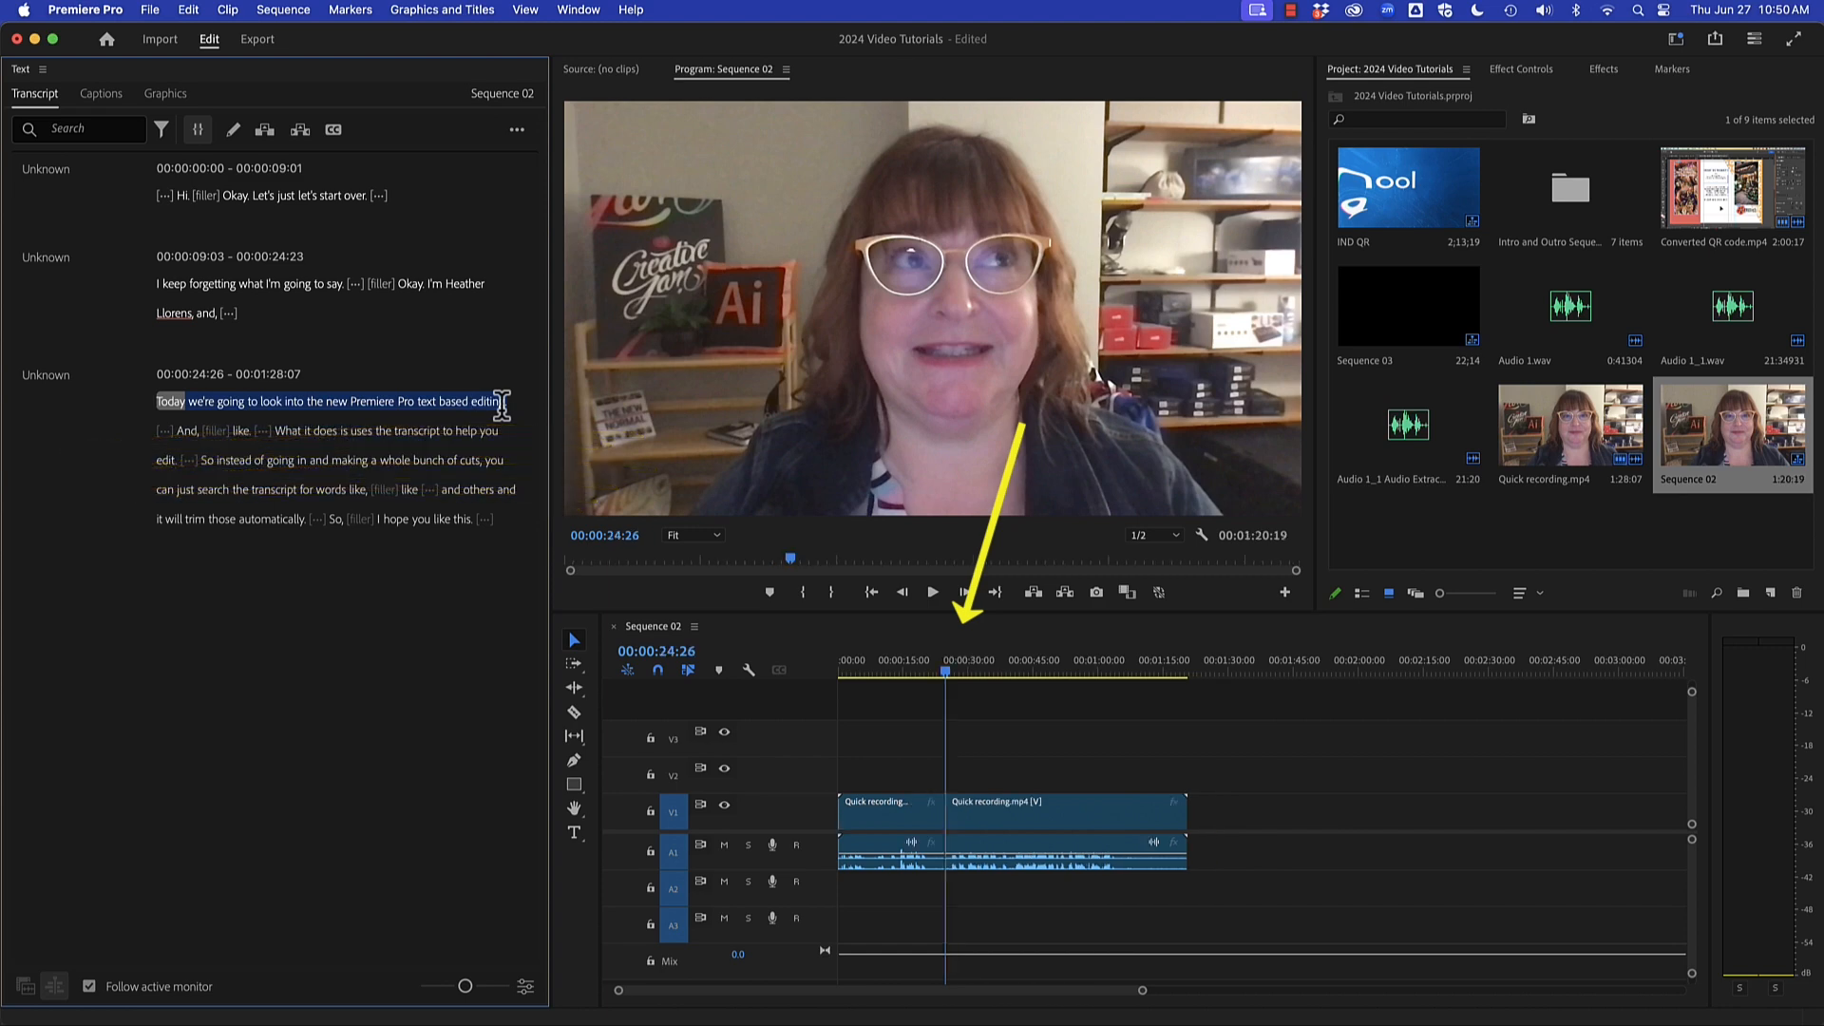
left_click(162, 196)
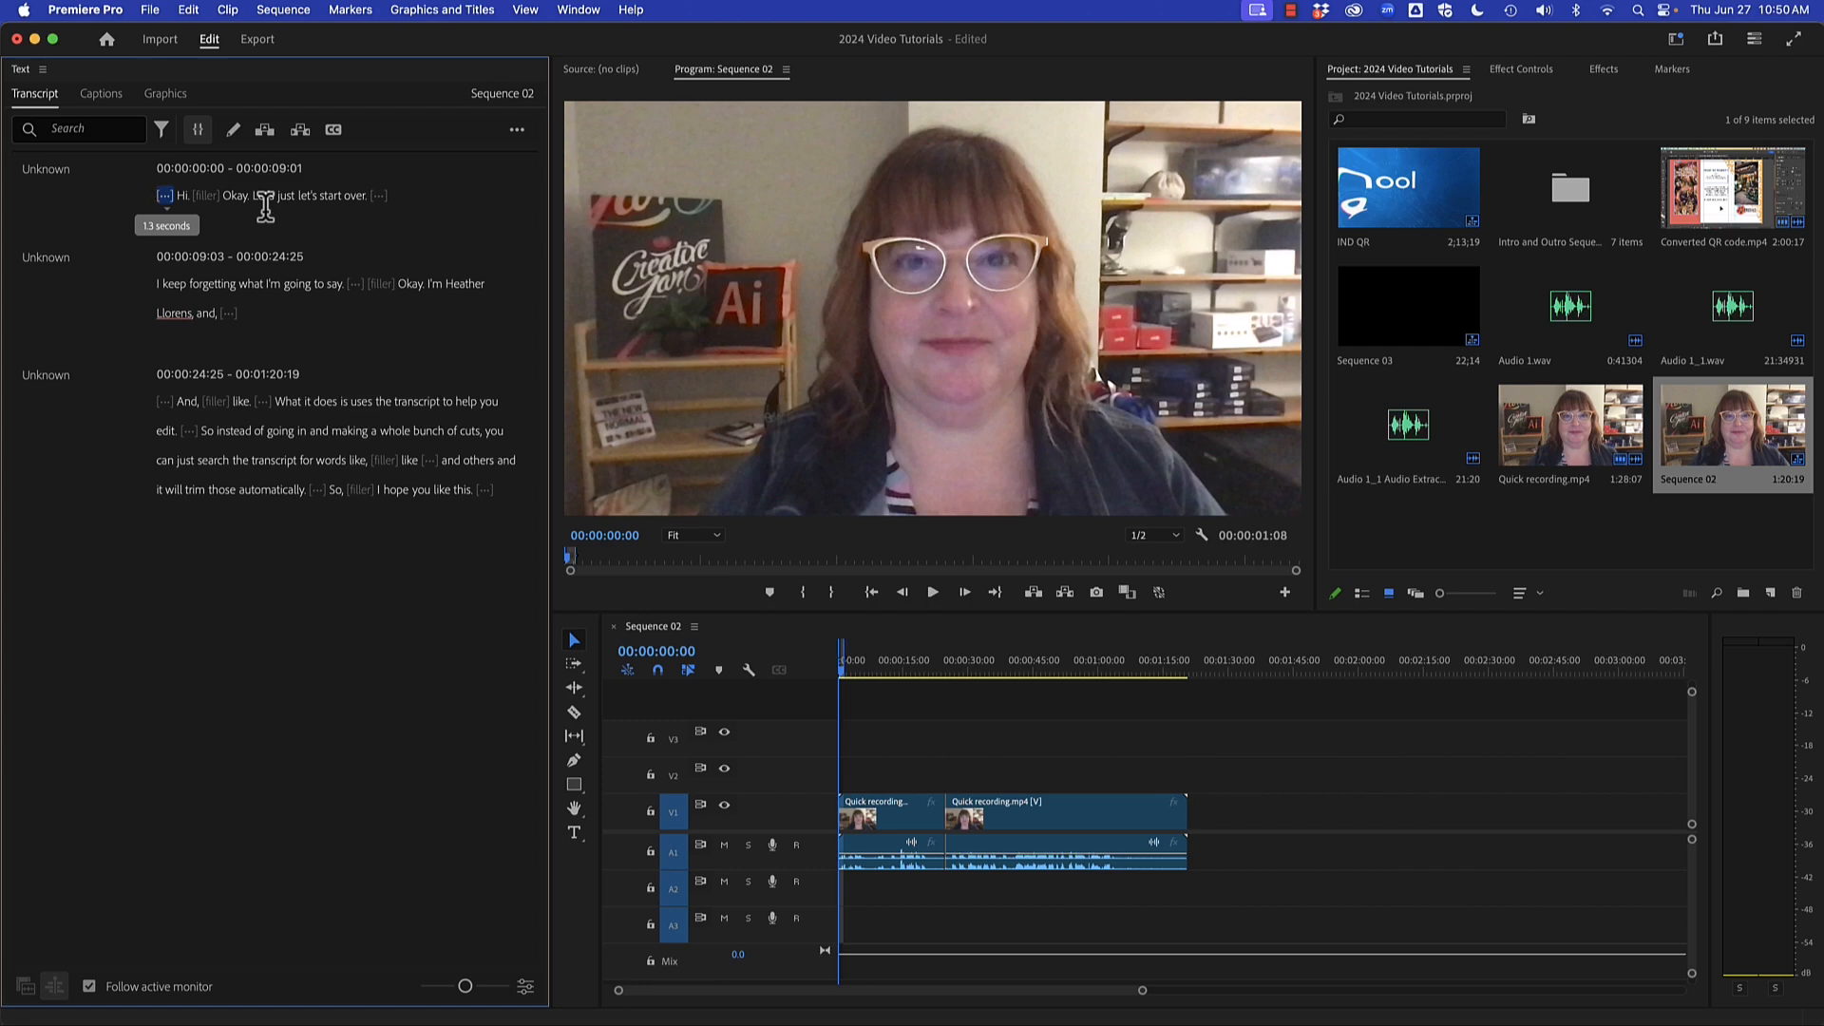
key("super+z")
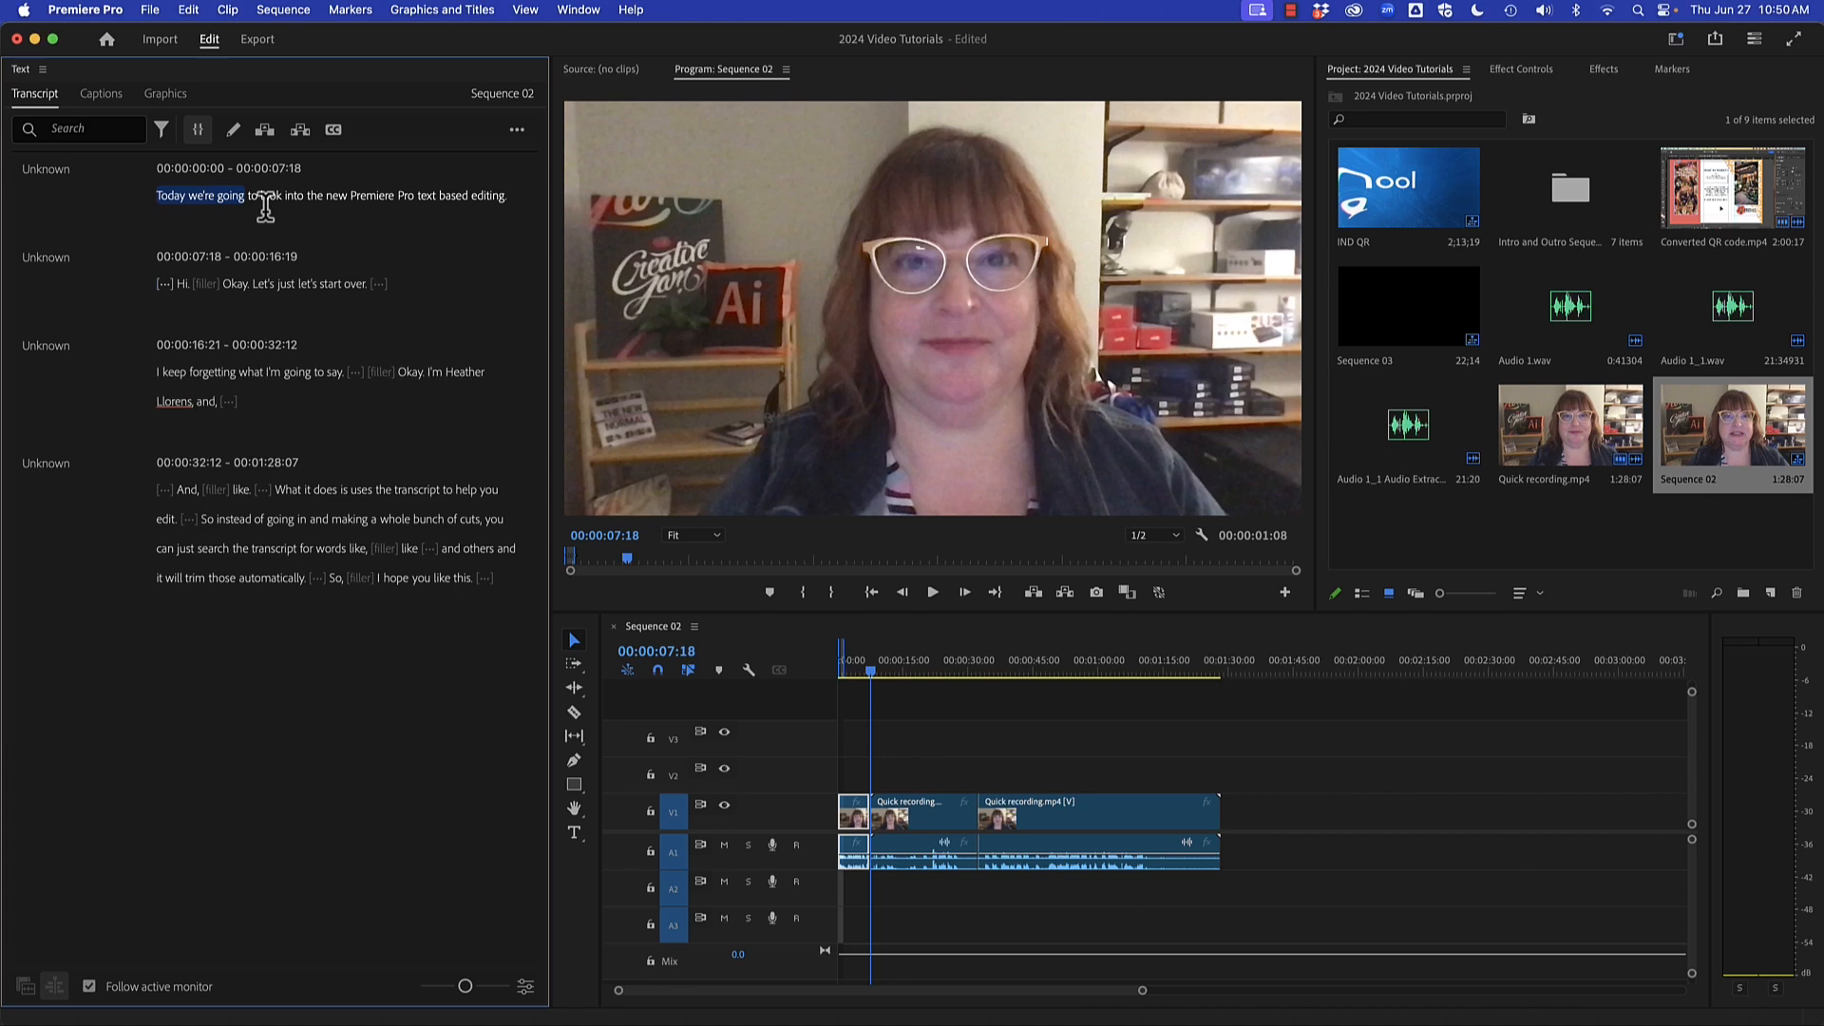
Step: Delete the transcript passage from "I keep forgetting what I'm going to say" through "Okay", including its filler word
left_click(152, 390)
left_click_drag(150, 376, 418, 372)
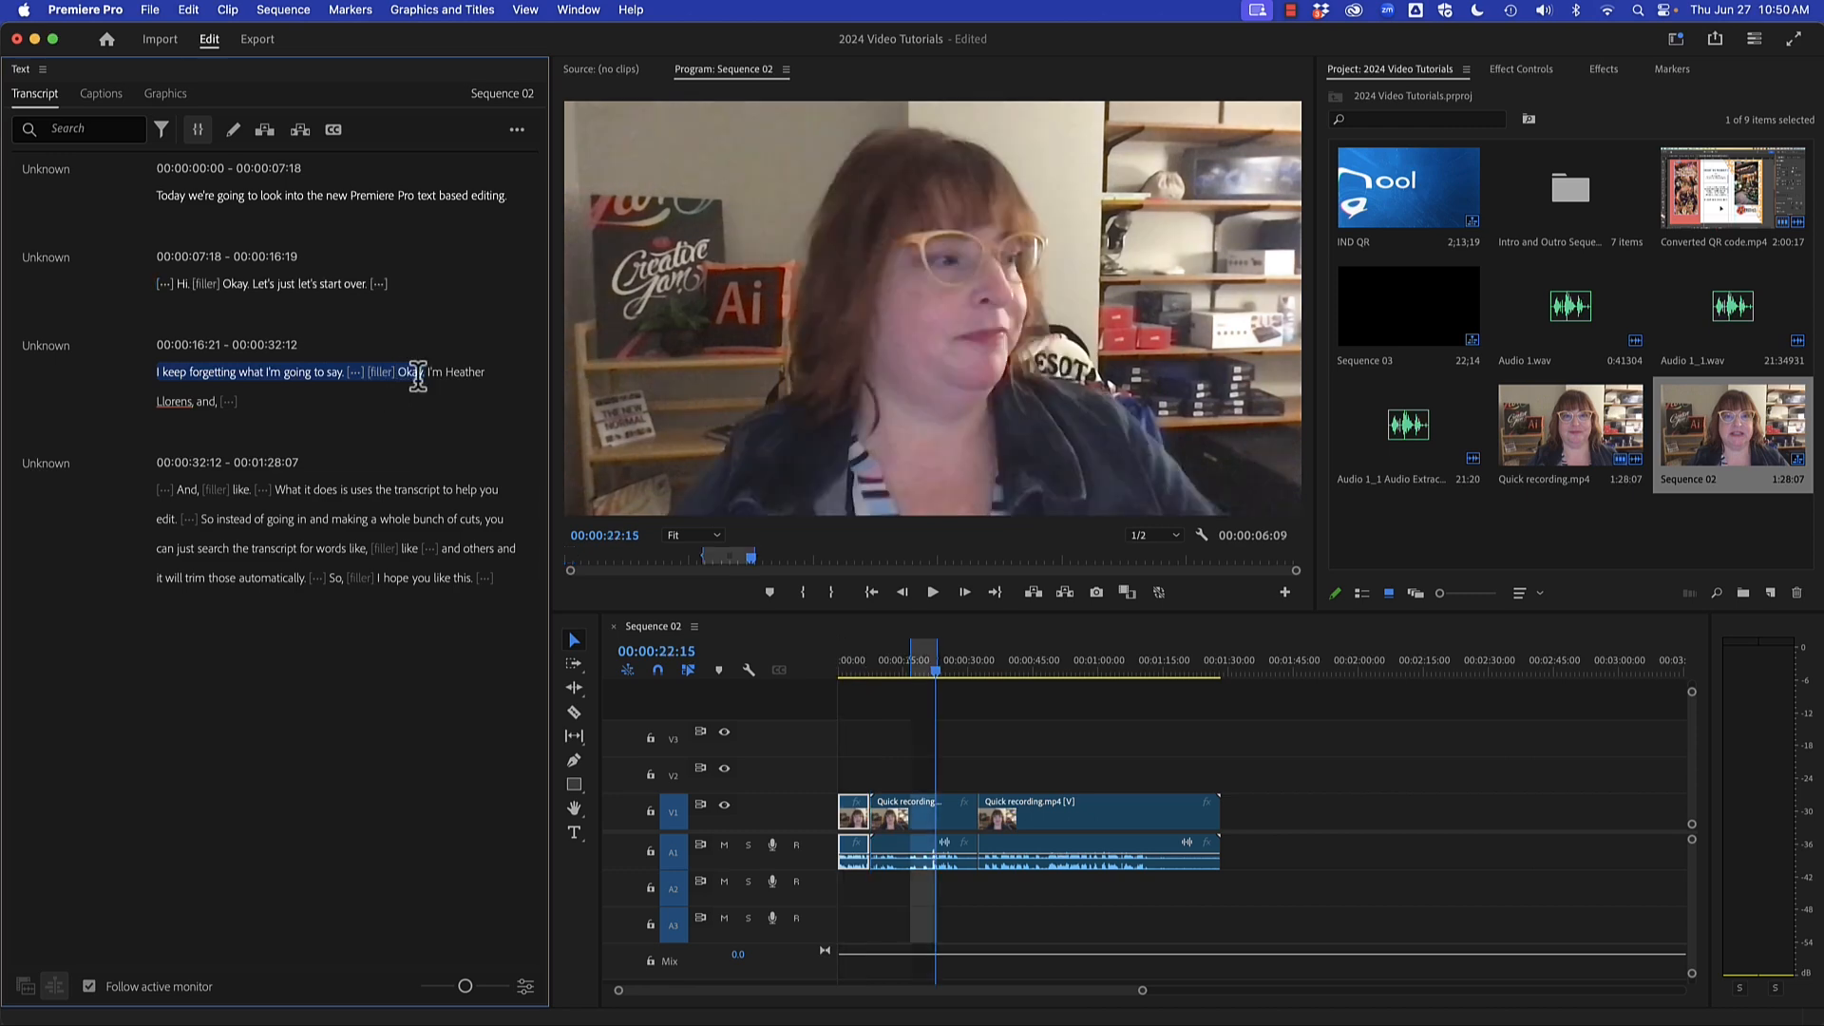
key("BackSpace")
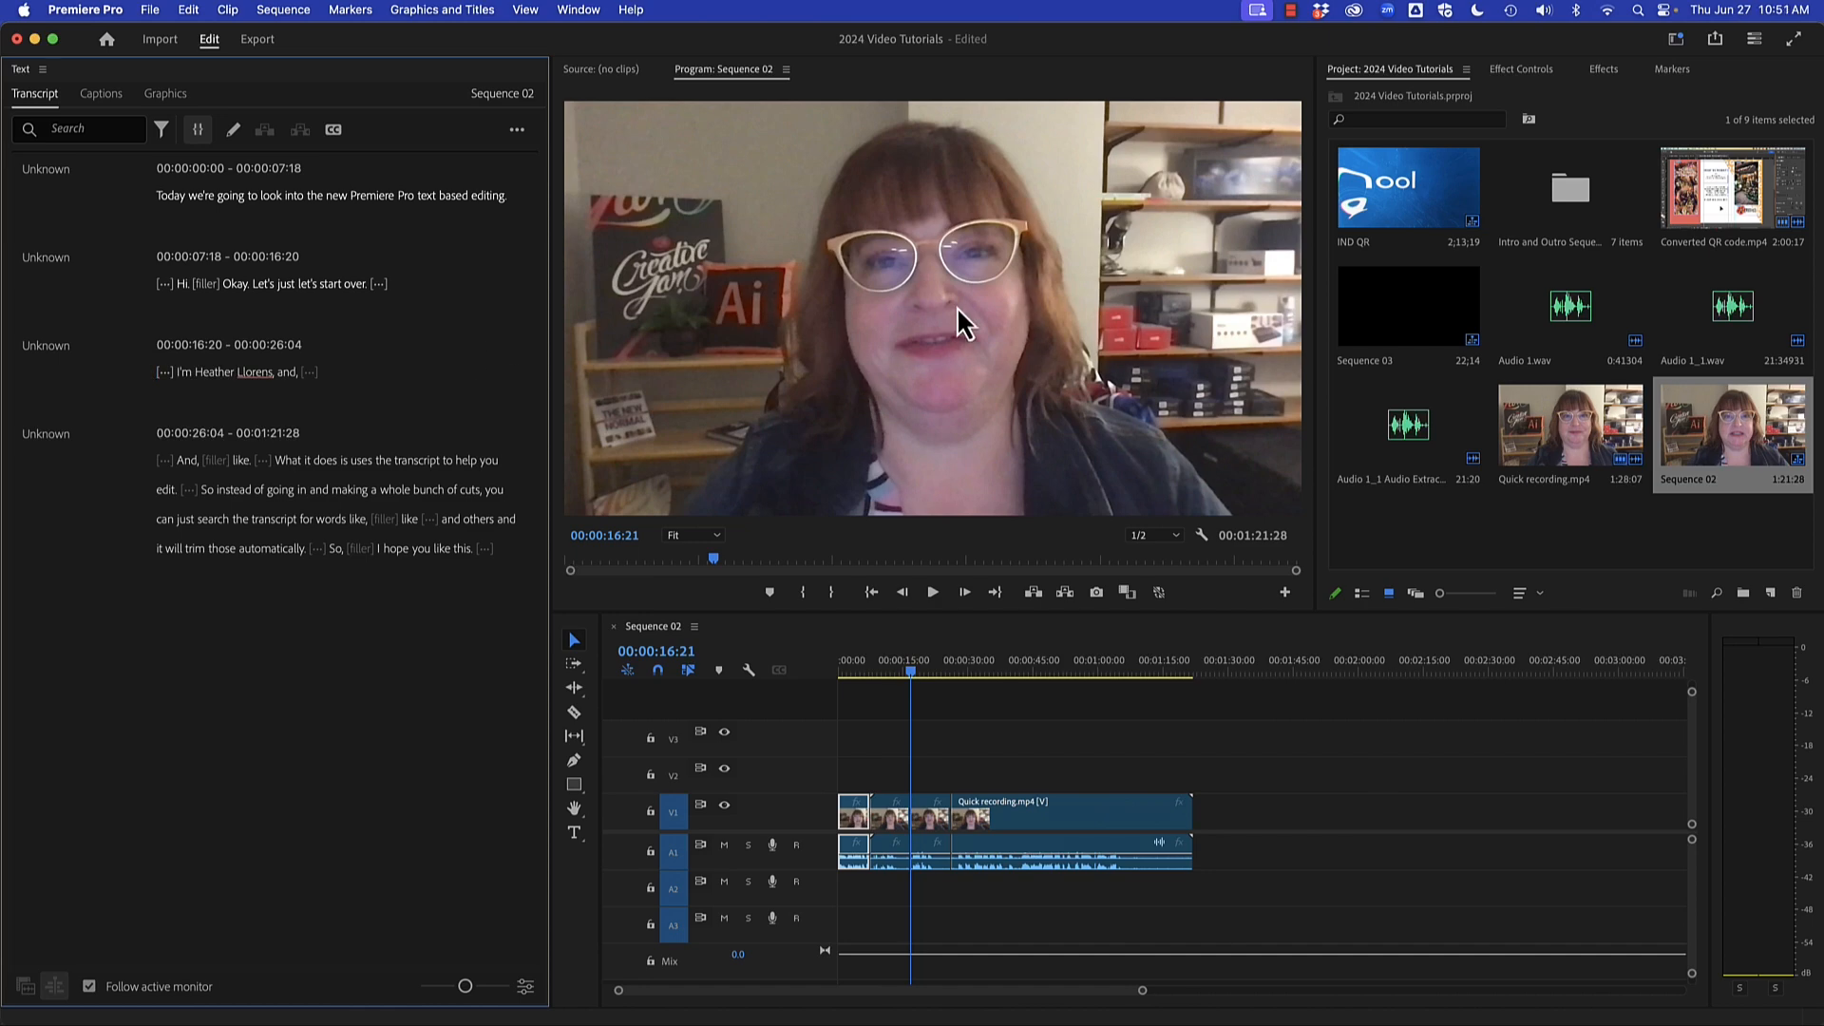
Step: Create a new sequence from the original Quick recording.mp4 clip, then return to Sequence 02
left_click(1493, 549)
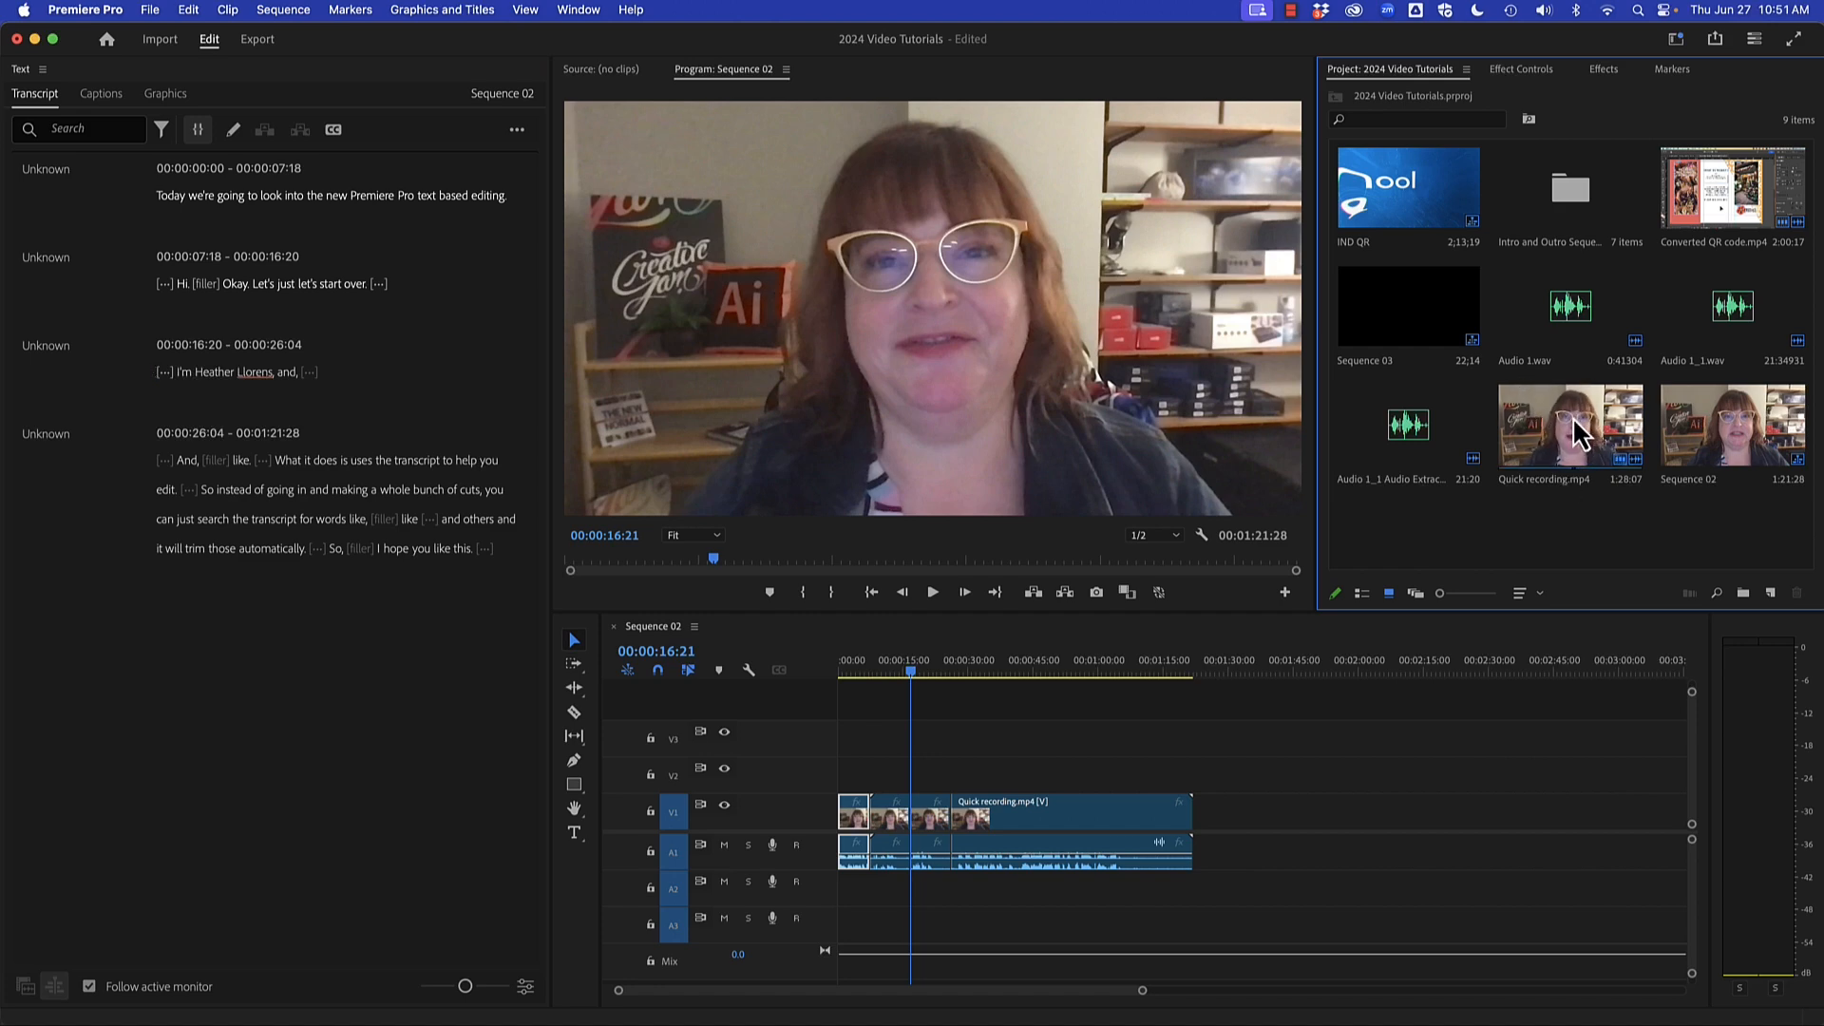
right_click(1524, 481)
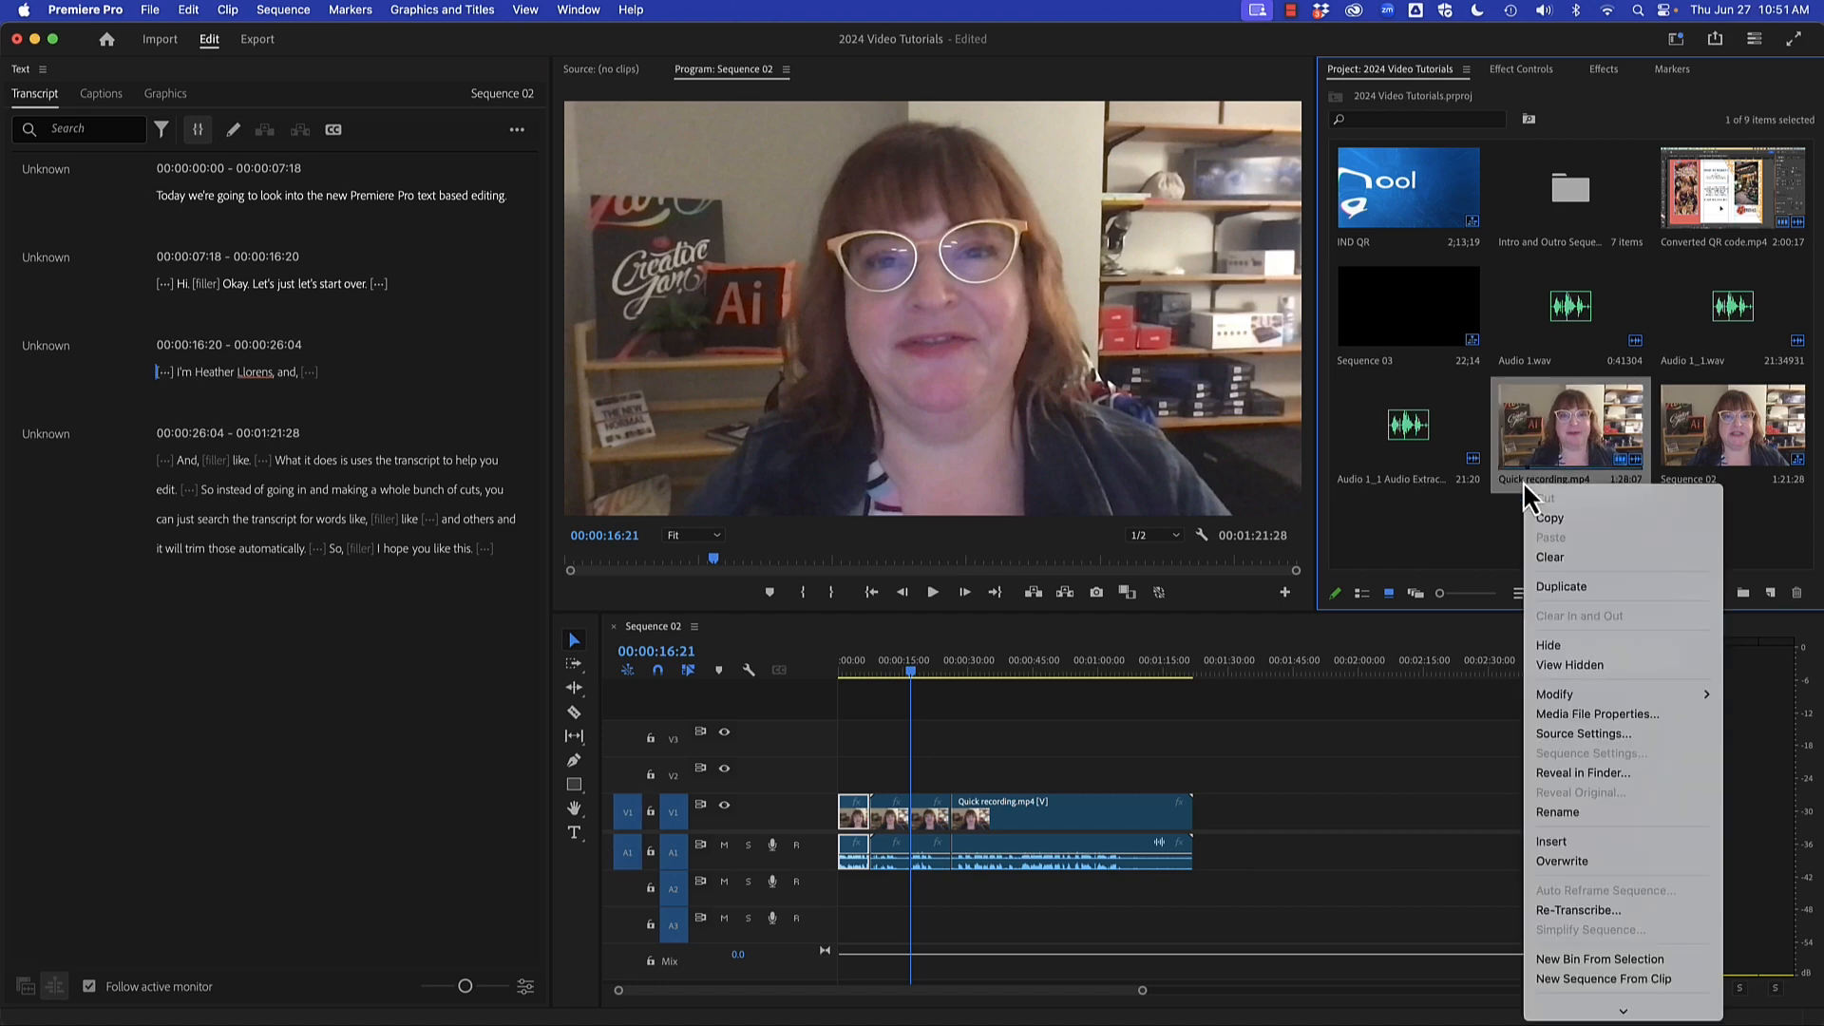
left_click(1600, 979)
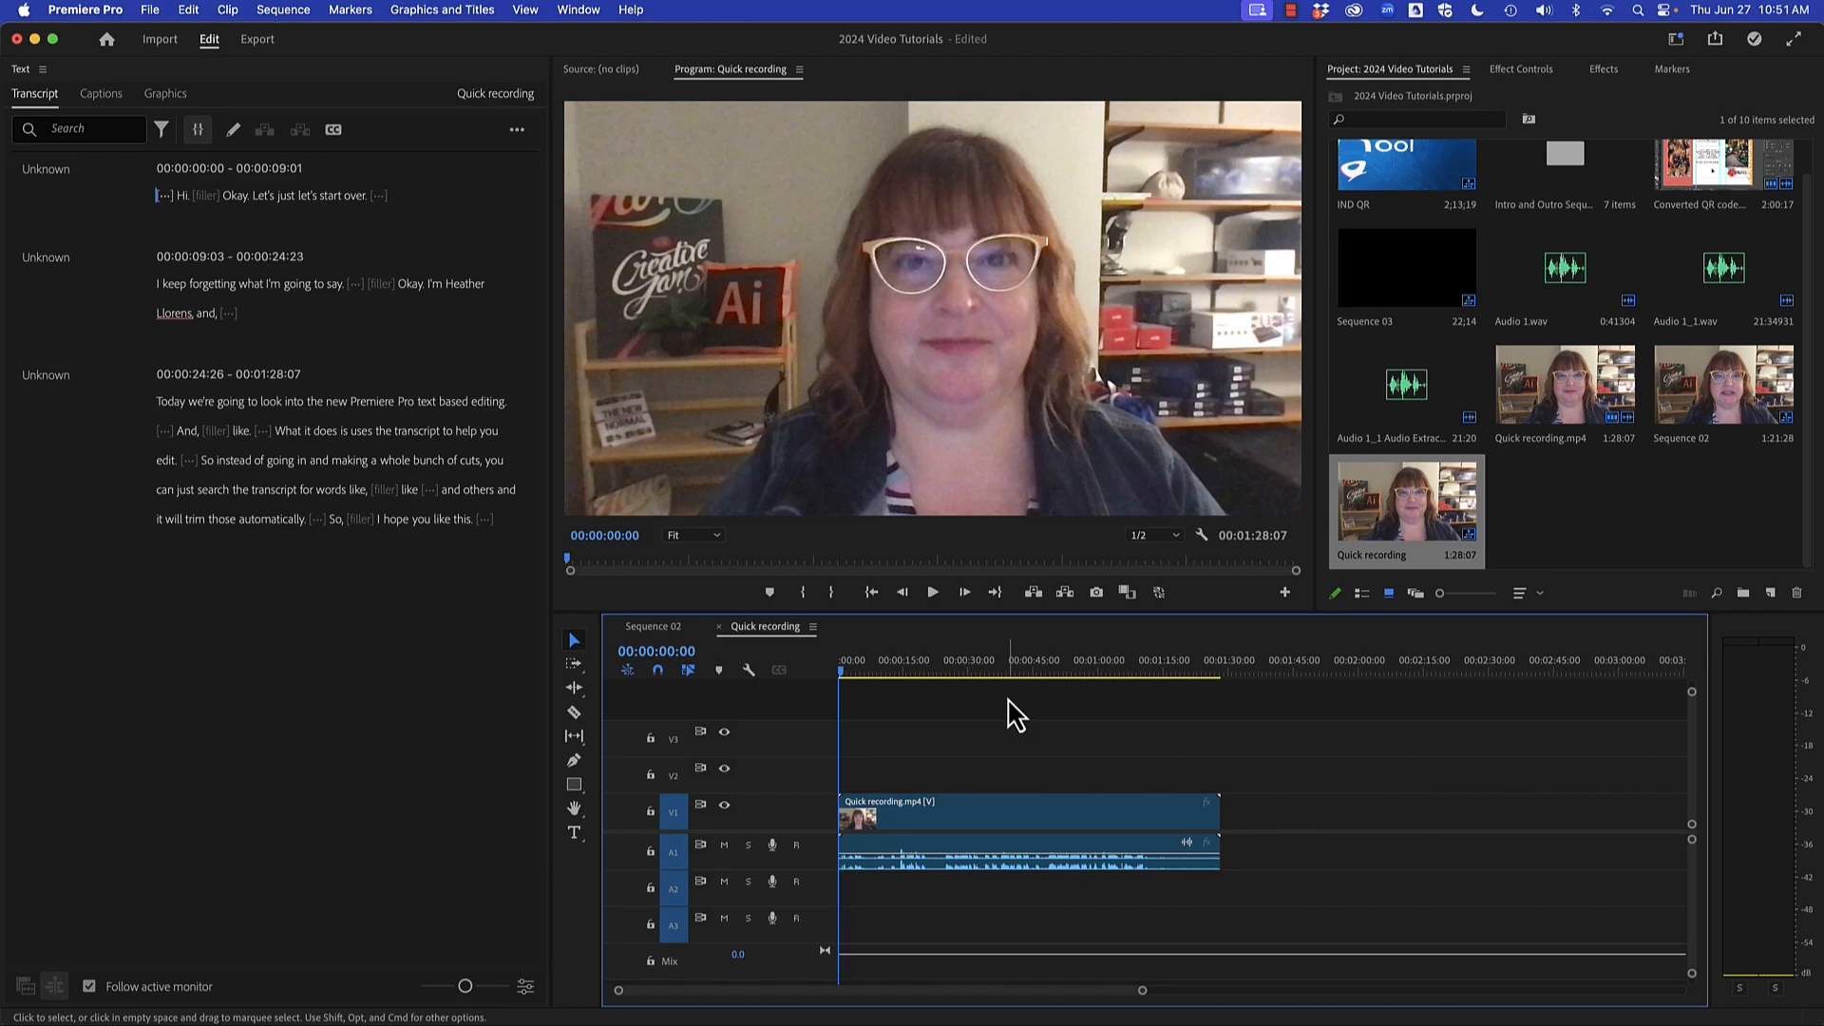
left_click(1013, 805)
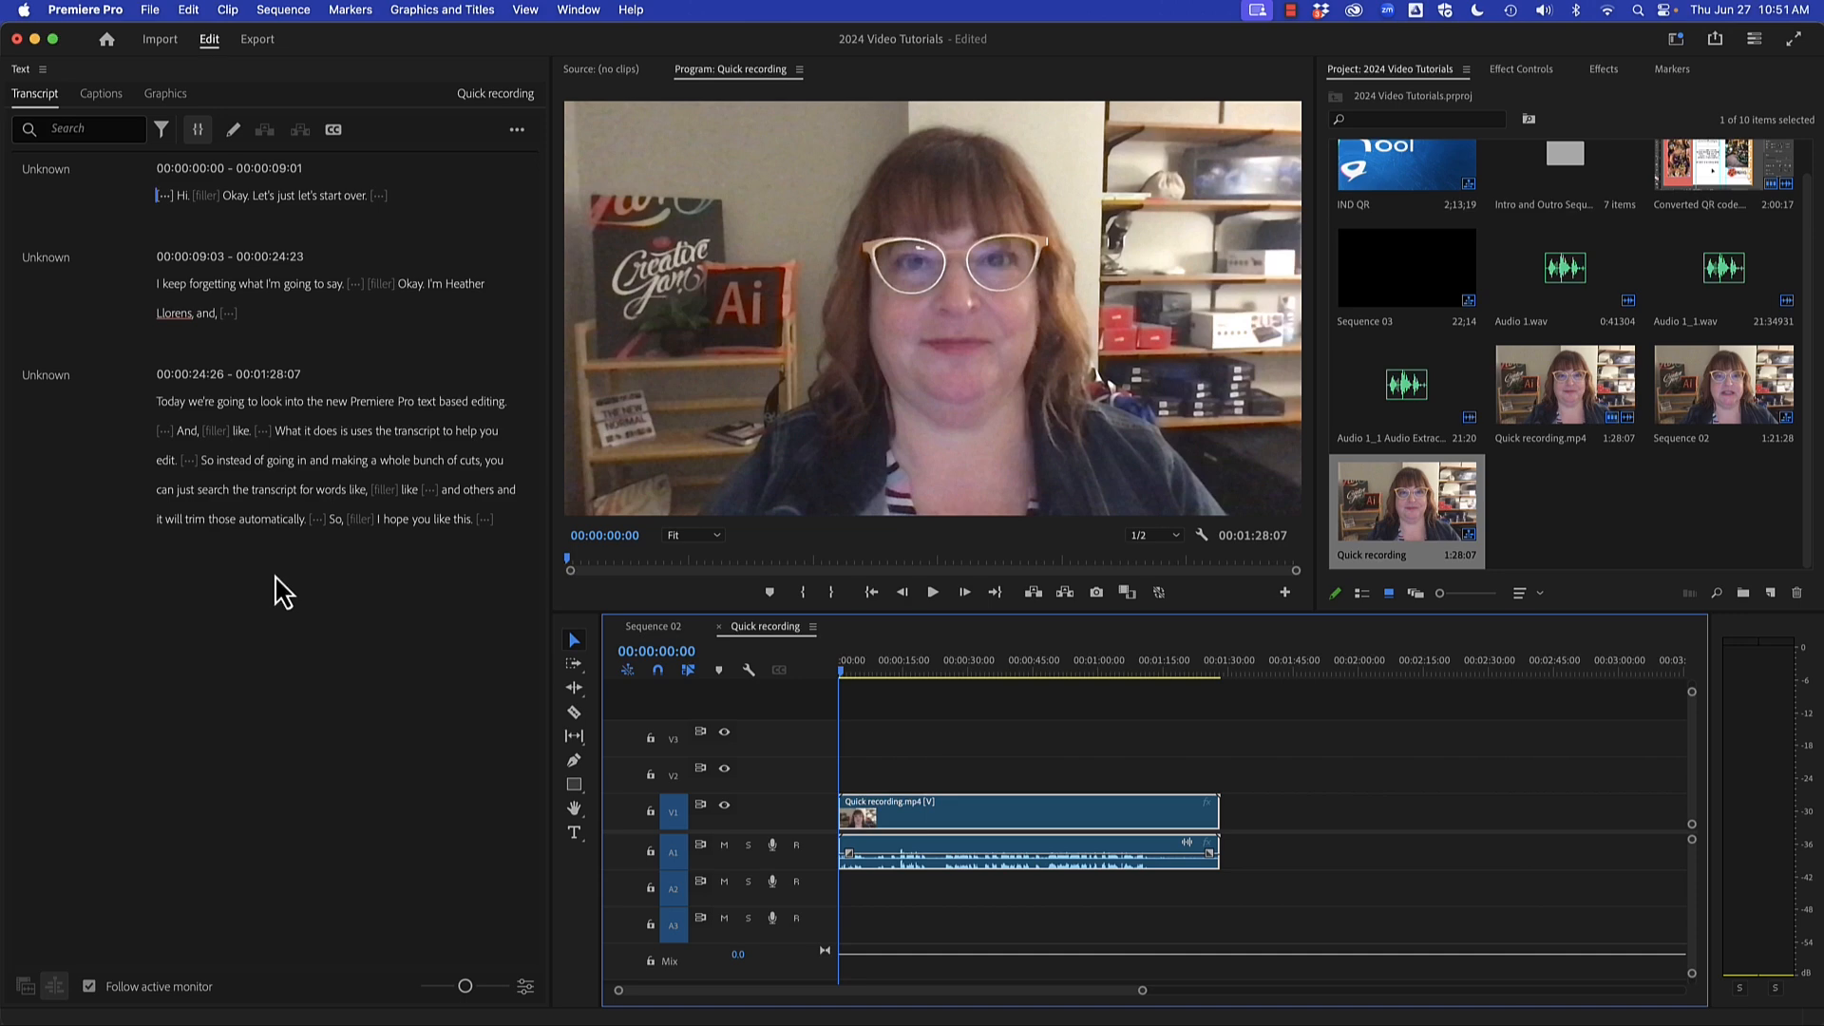
left_click(651, 632)
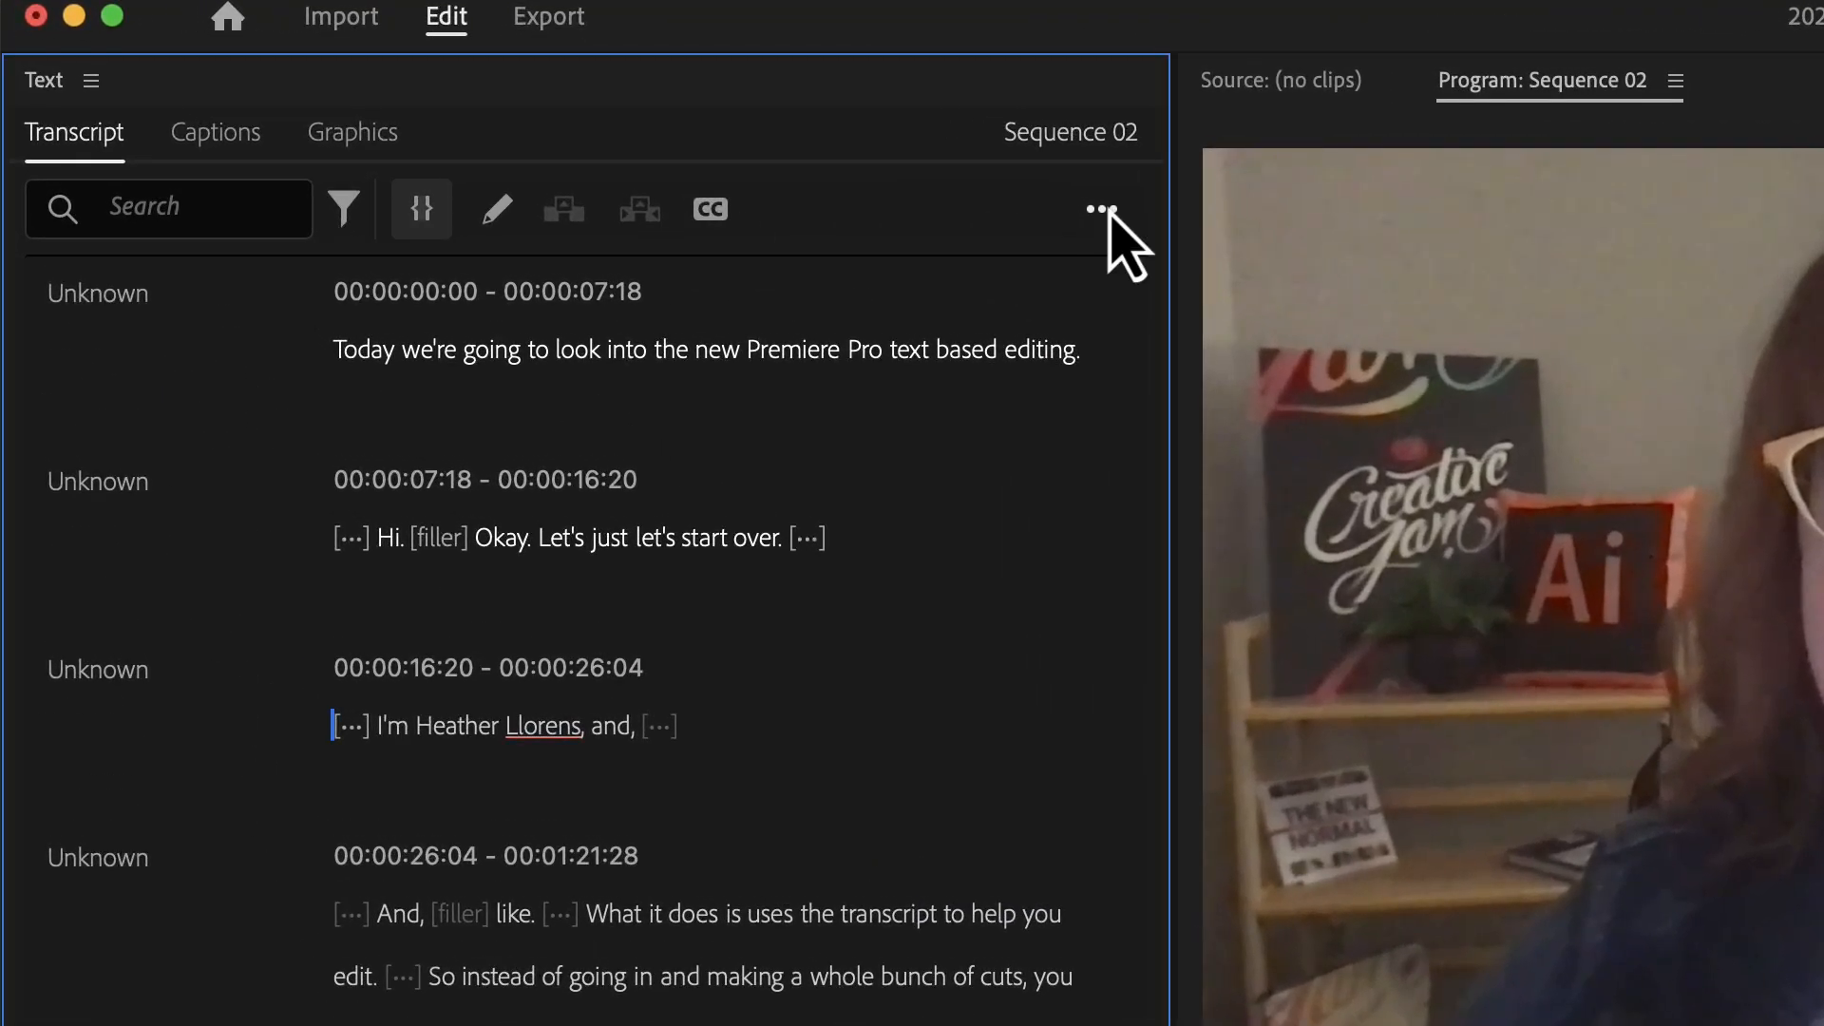
Step: Set the transcript view's minimum pause length to 0.50 seconds, expand the search settings and save the options
left_click(1104, 210)
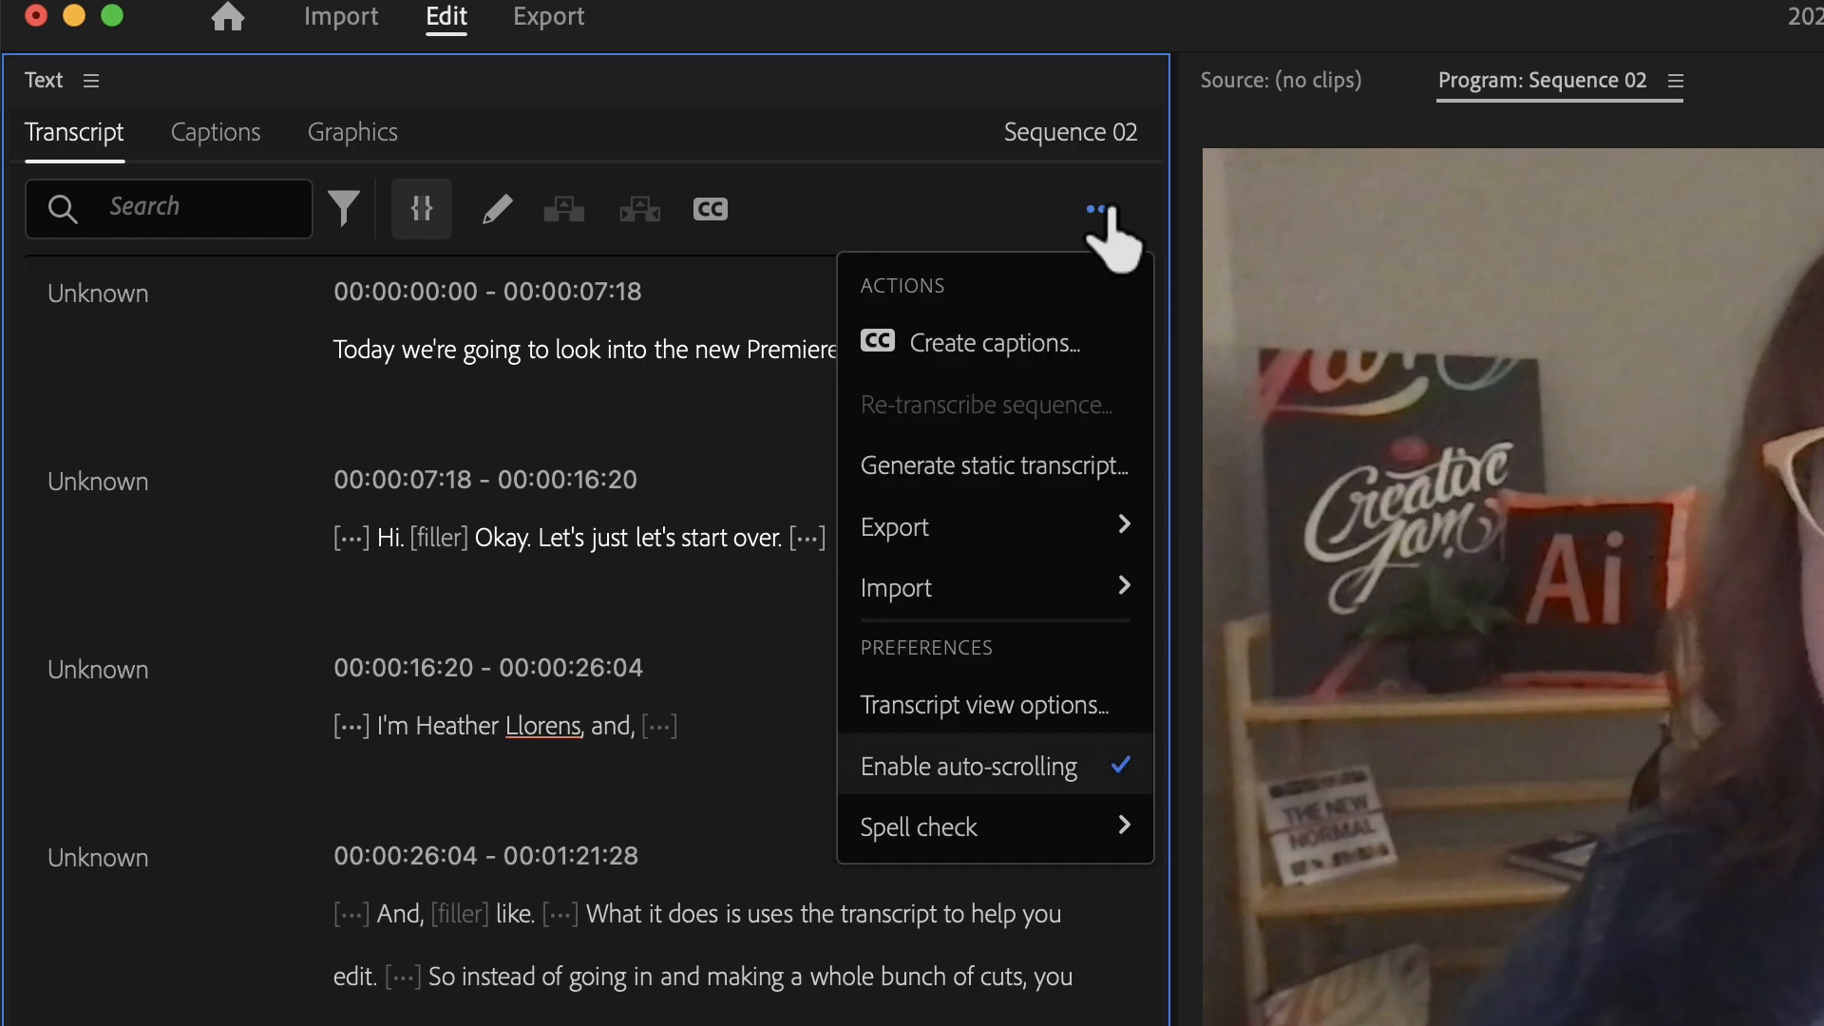
left_click(981, 708)
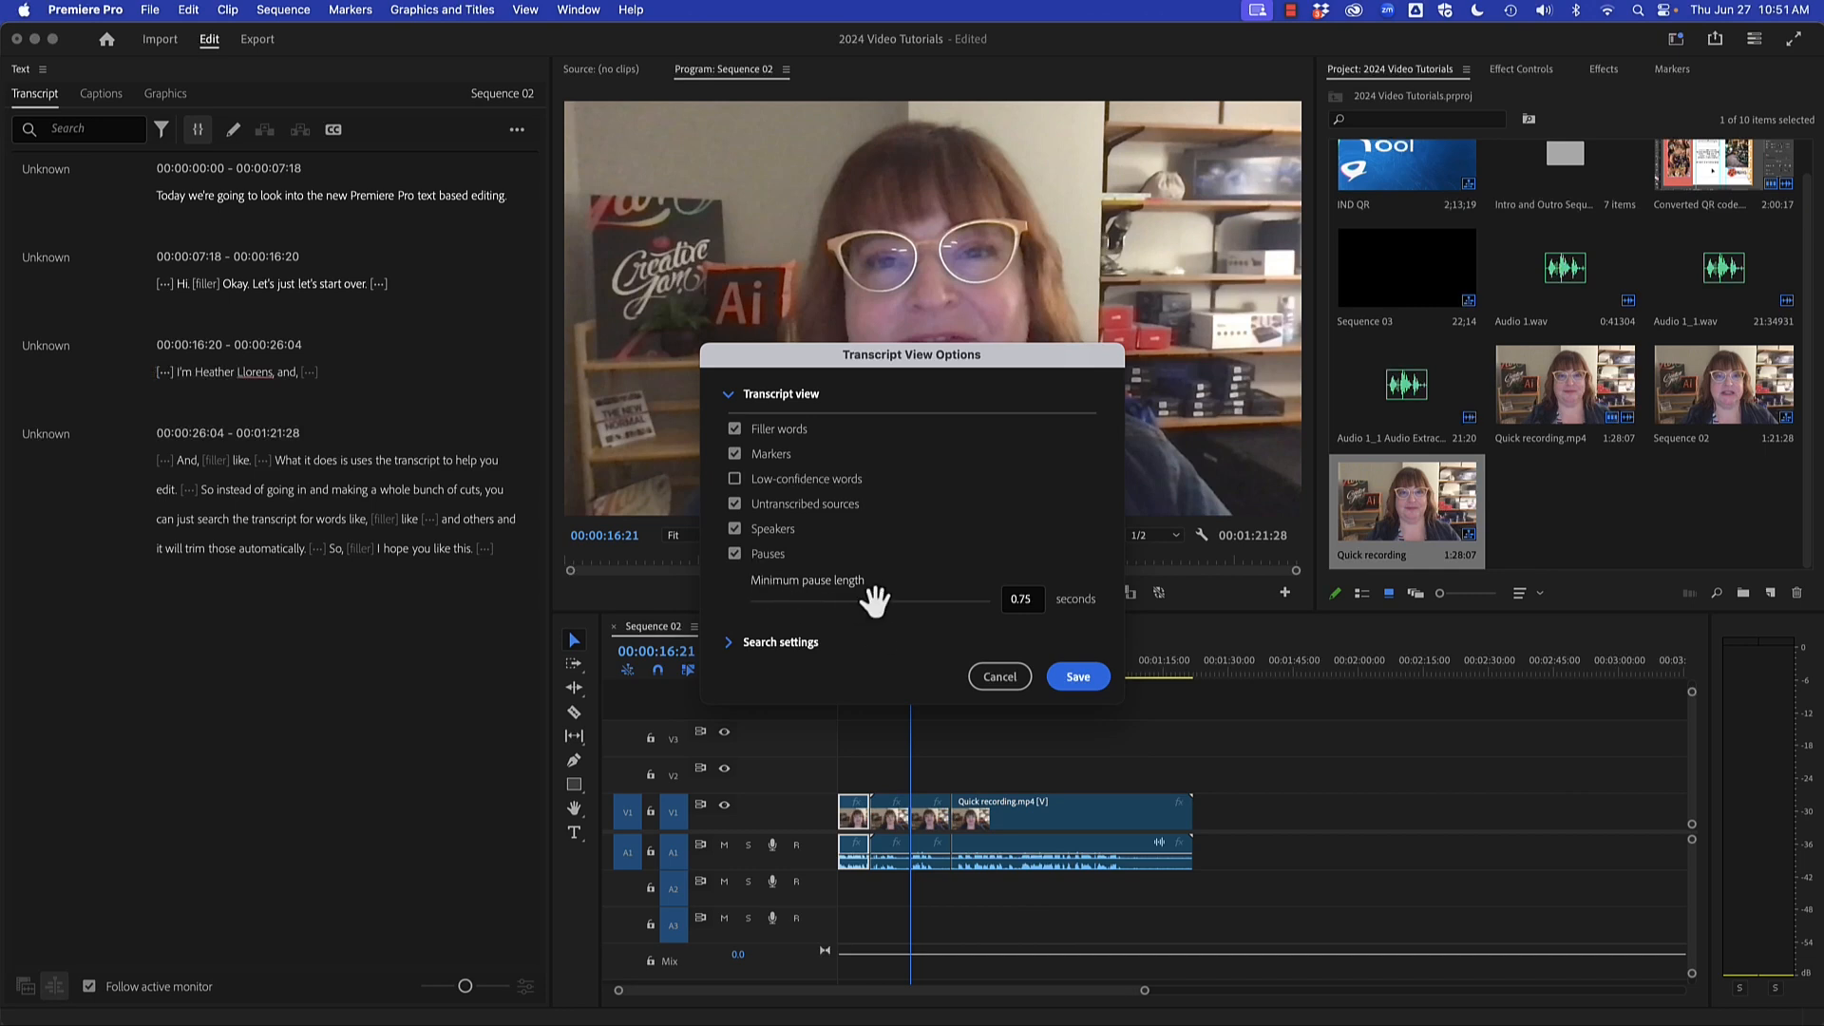
left_click_drag(871, 600, 850, 619)
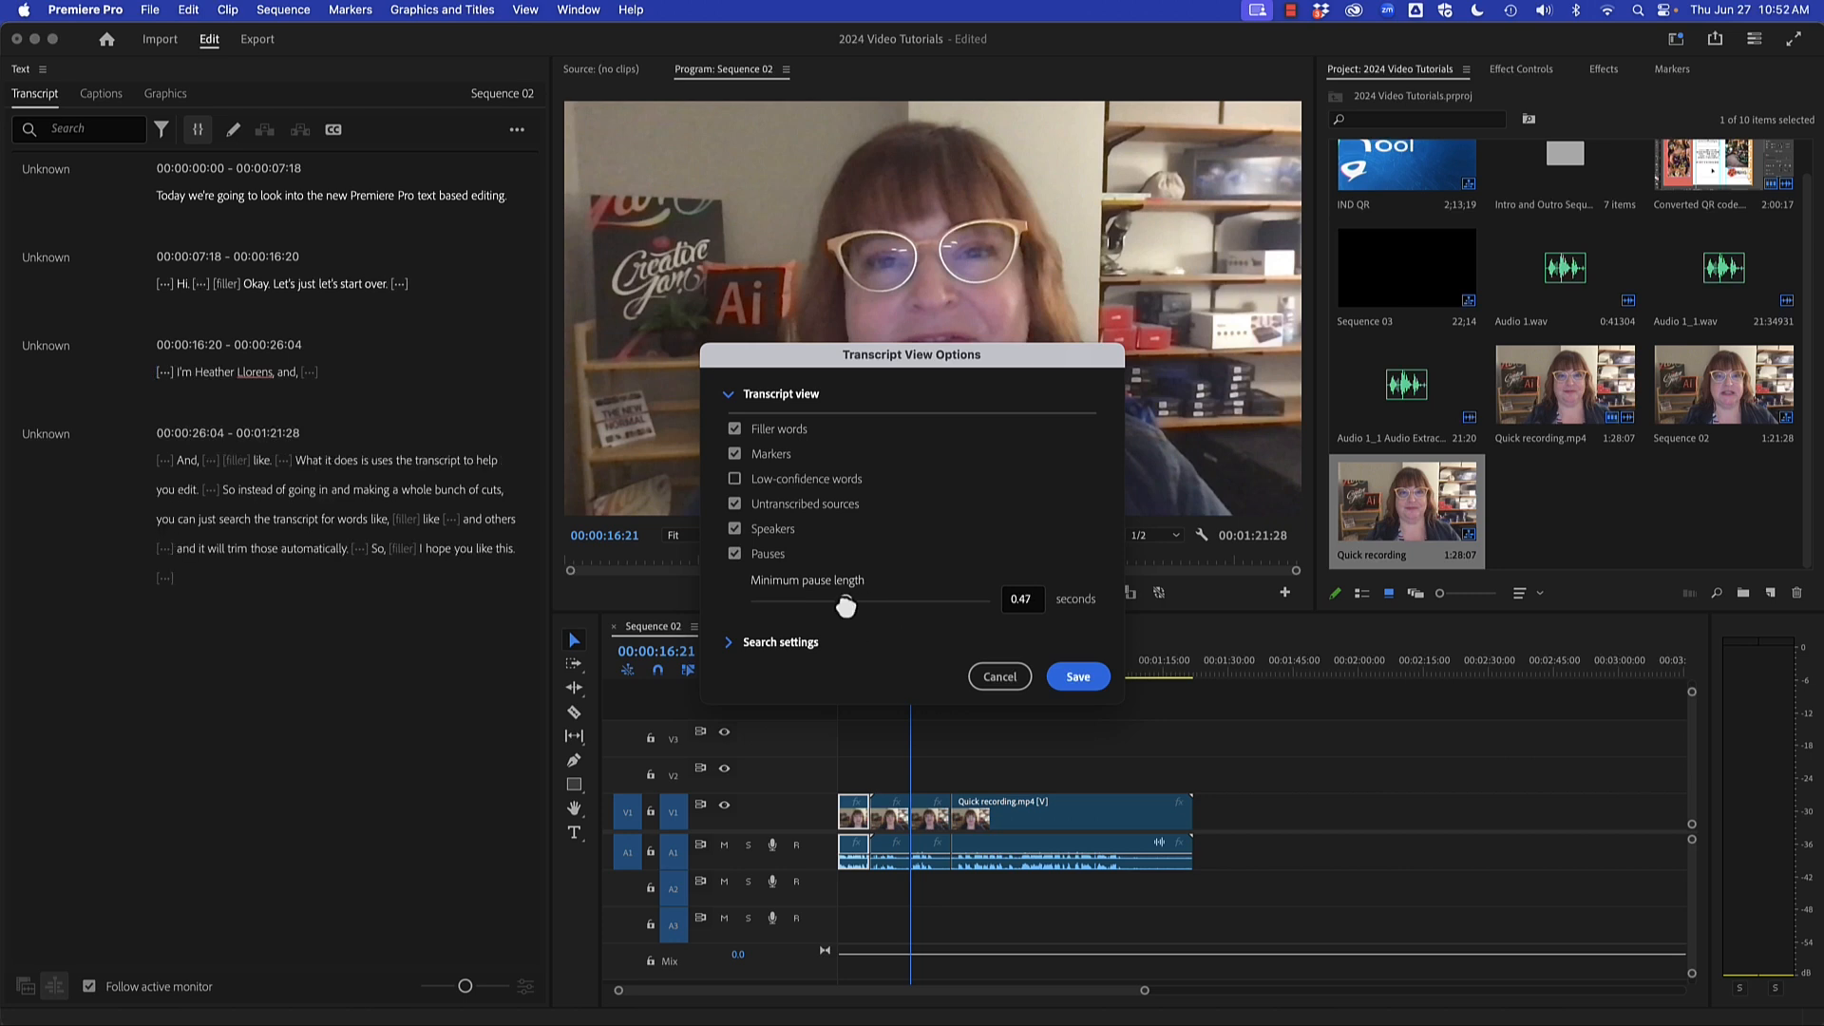
left_click_drag(845, 606, 848, 606)
left_click_drag(848, 607, 851, 605)
left_click(781, 644)
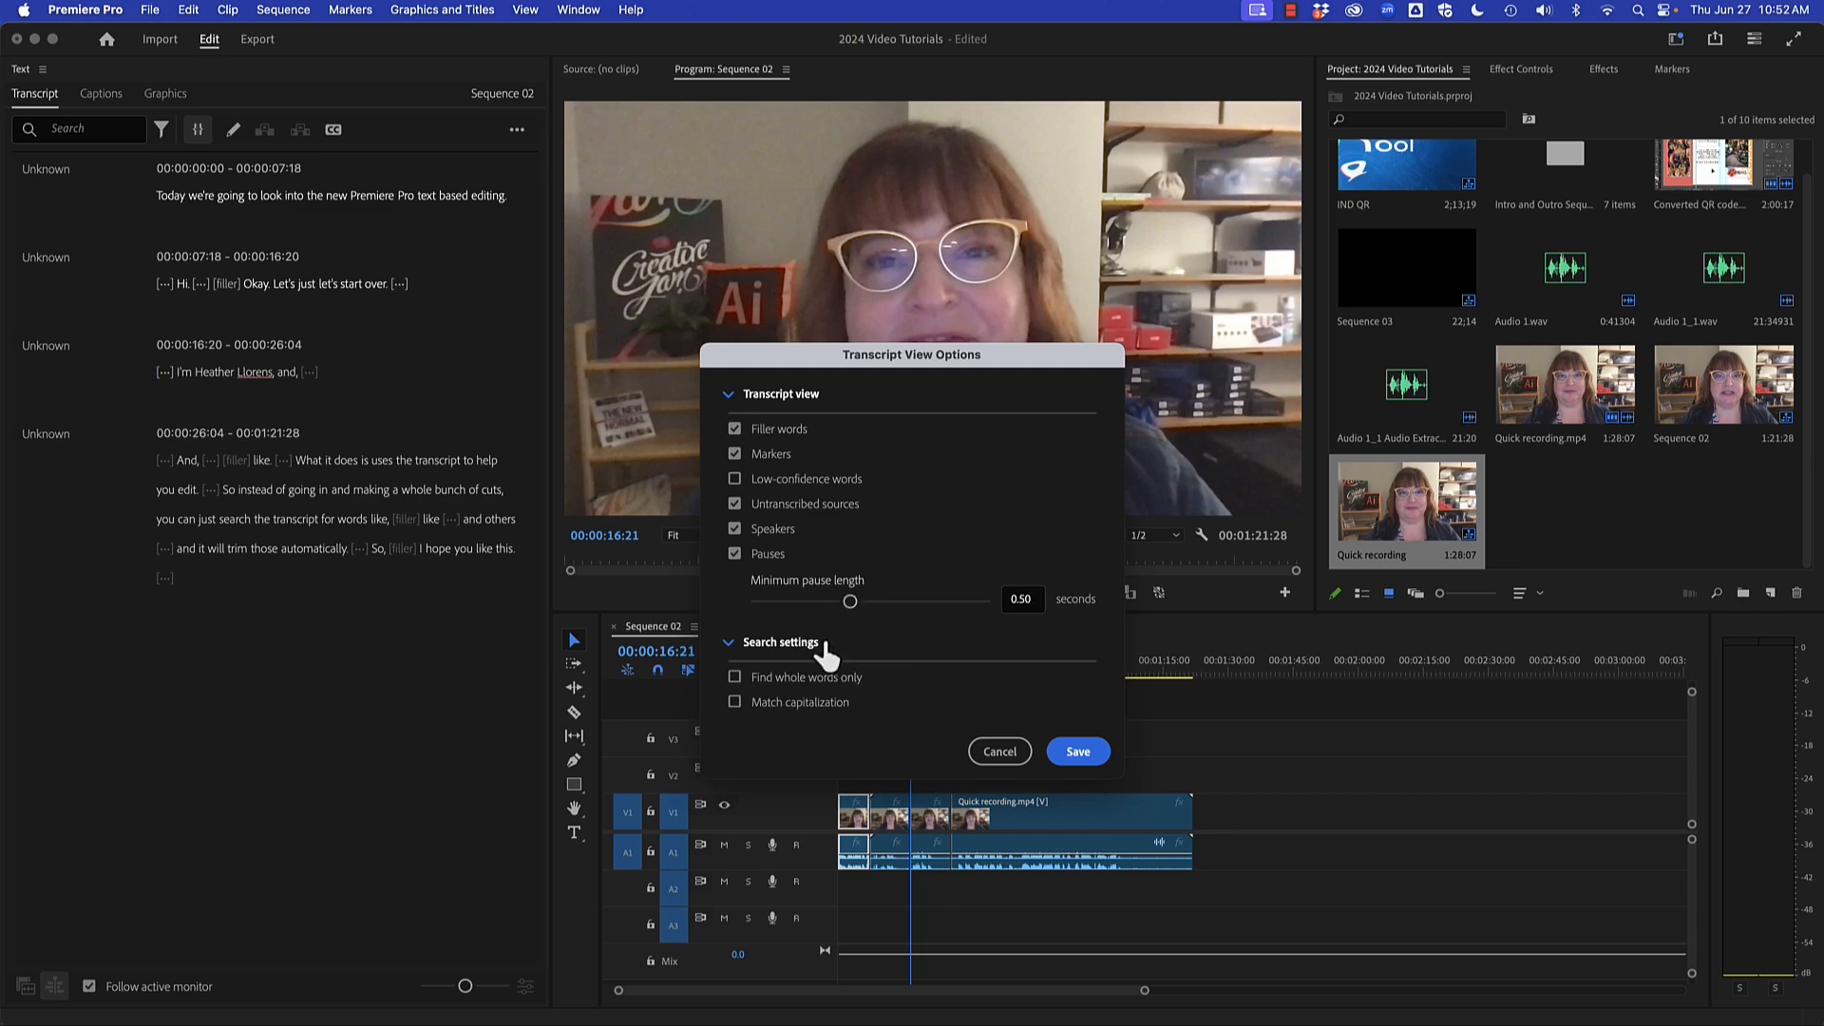
left_click(1079, 754)
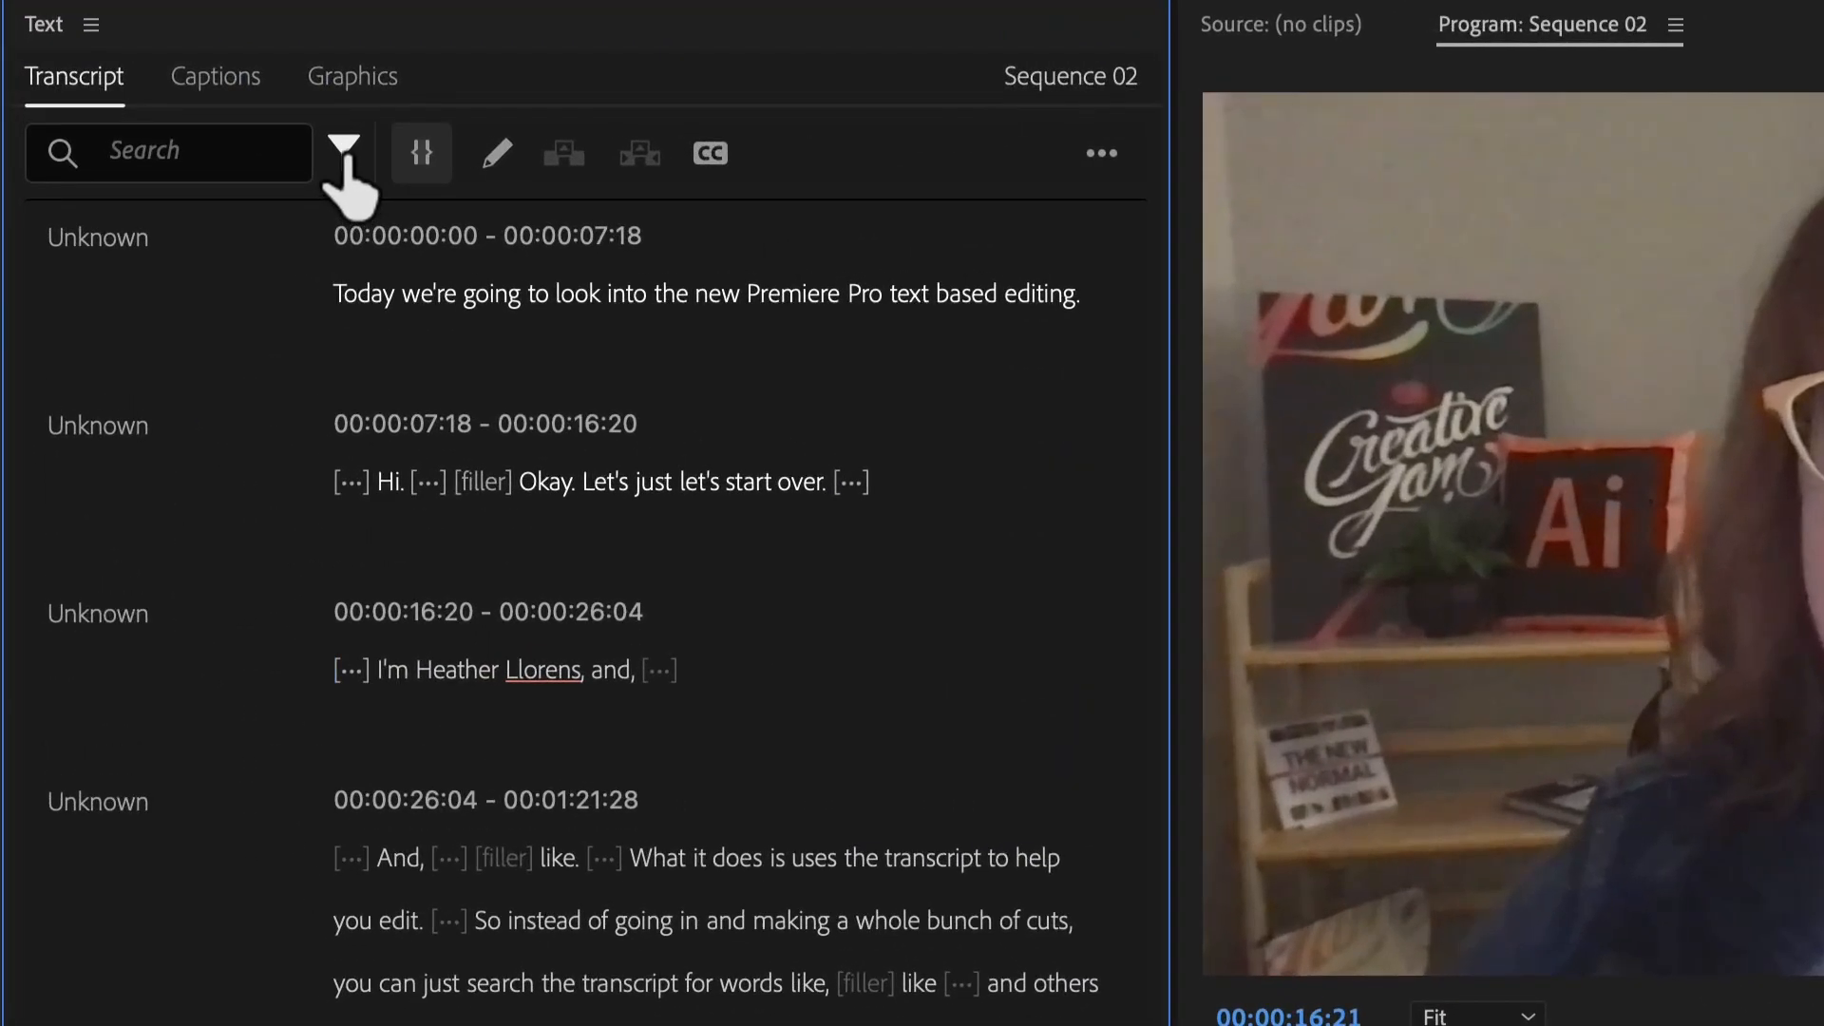
Step: Filter the transcript by filler words and delete all of them with the Extract option
left_click(344, 154)
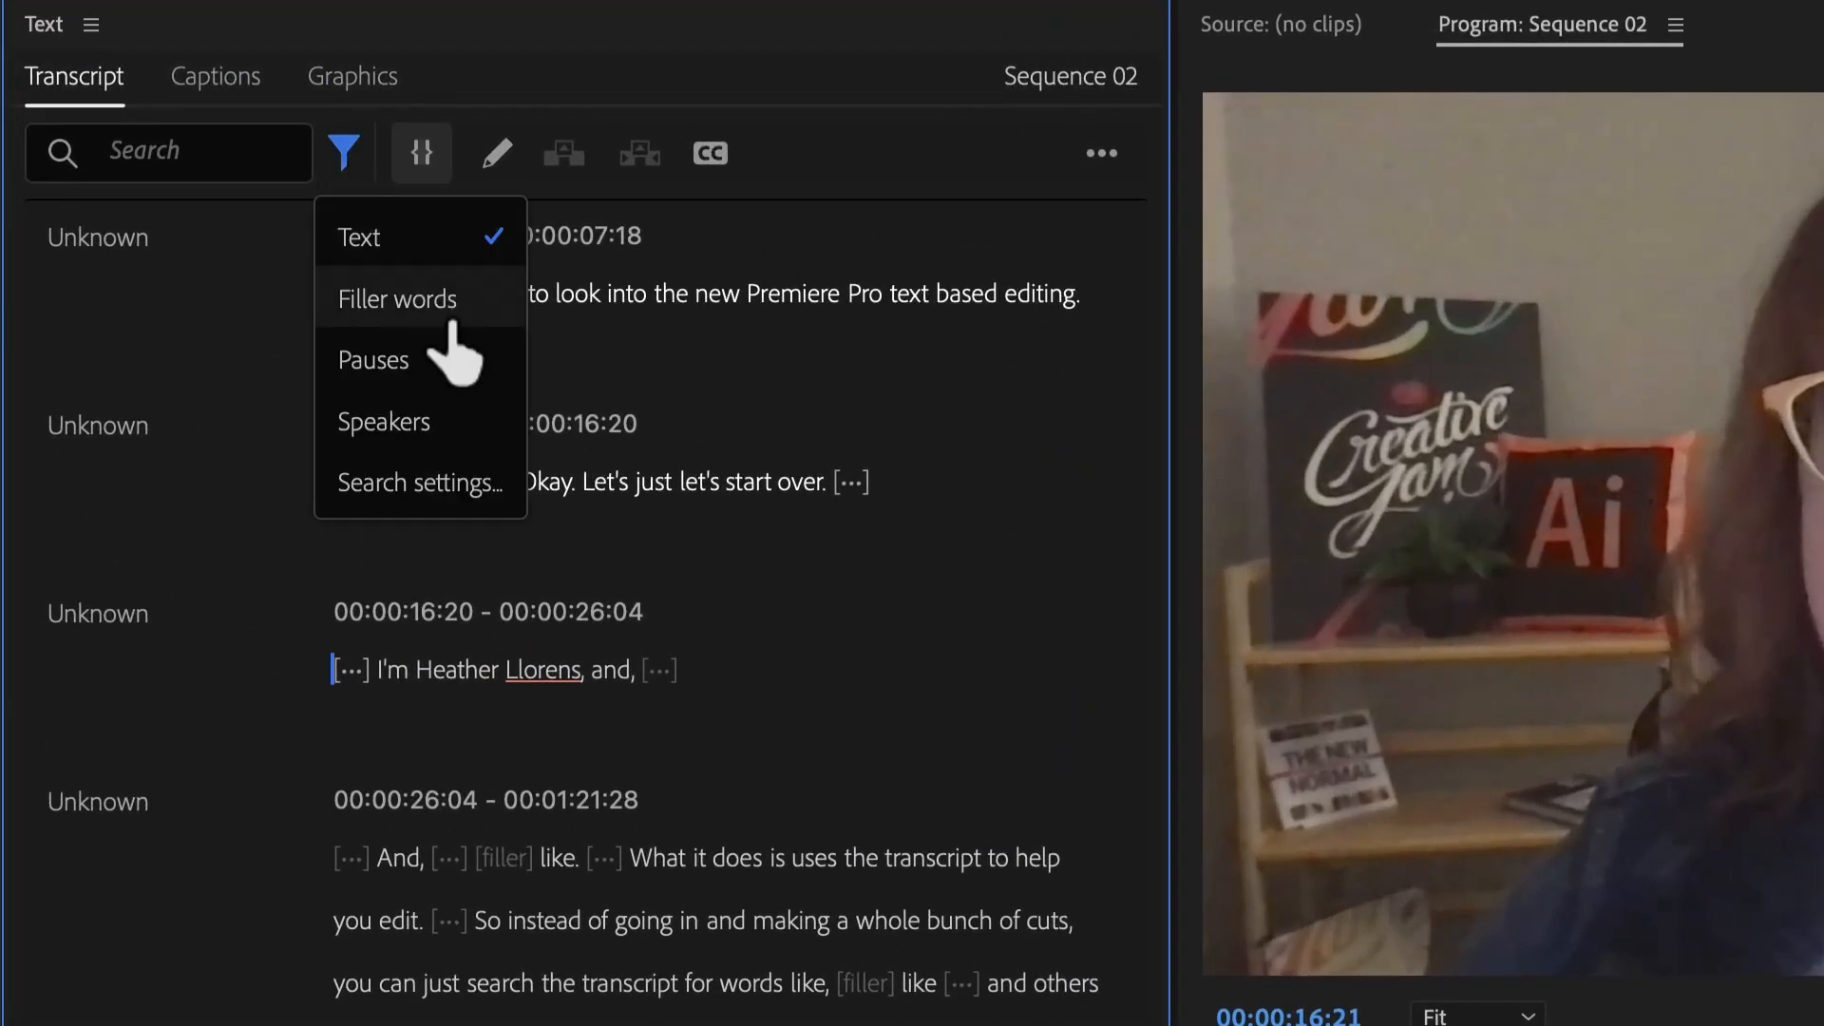
left_click(419, 302)
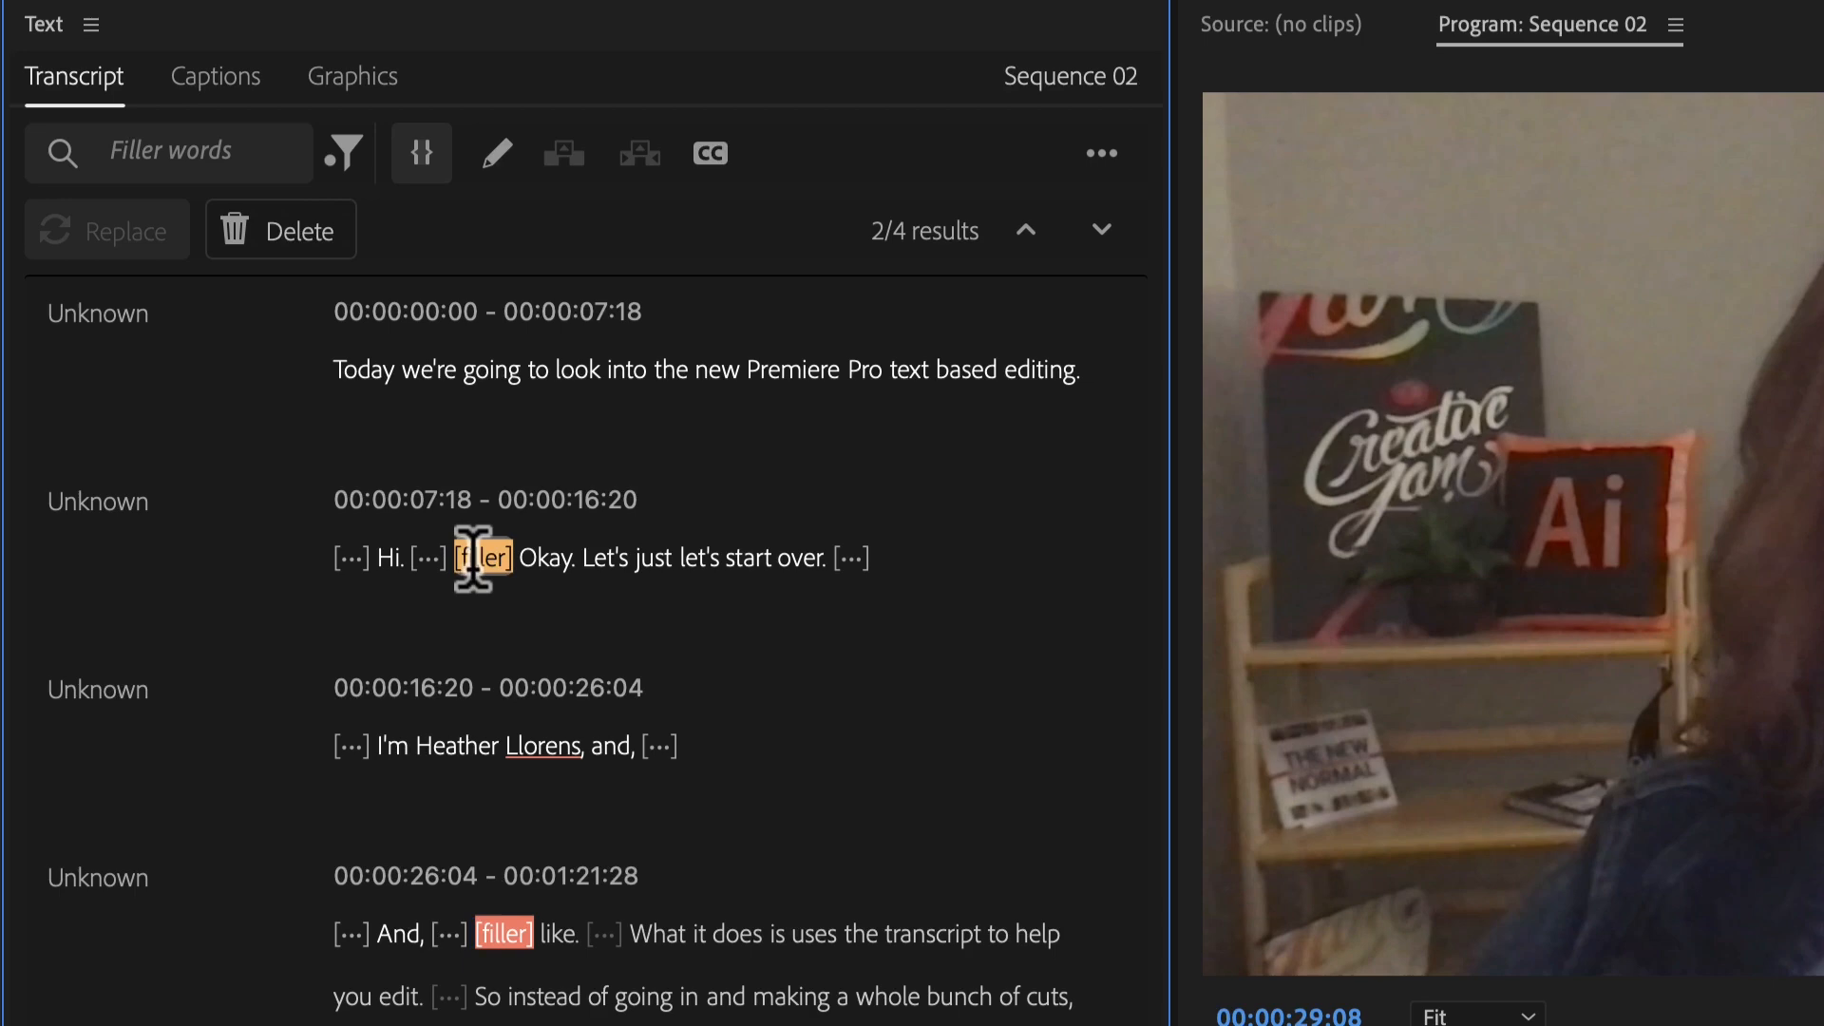
left_click(285, 234)
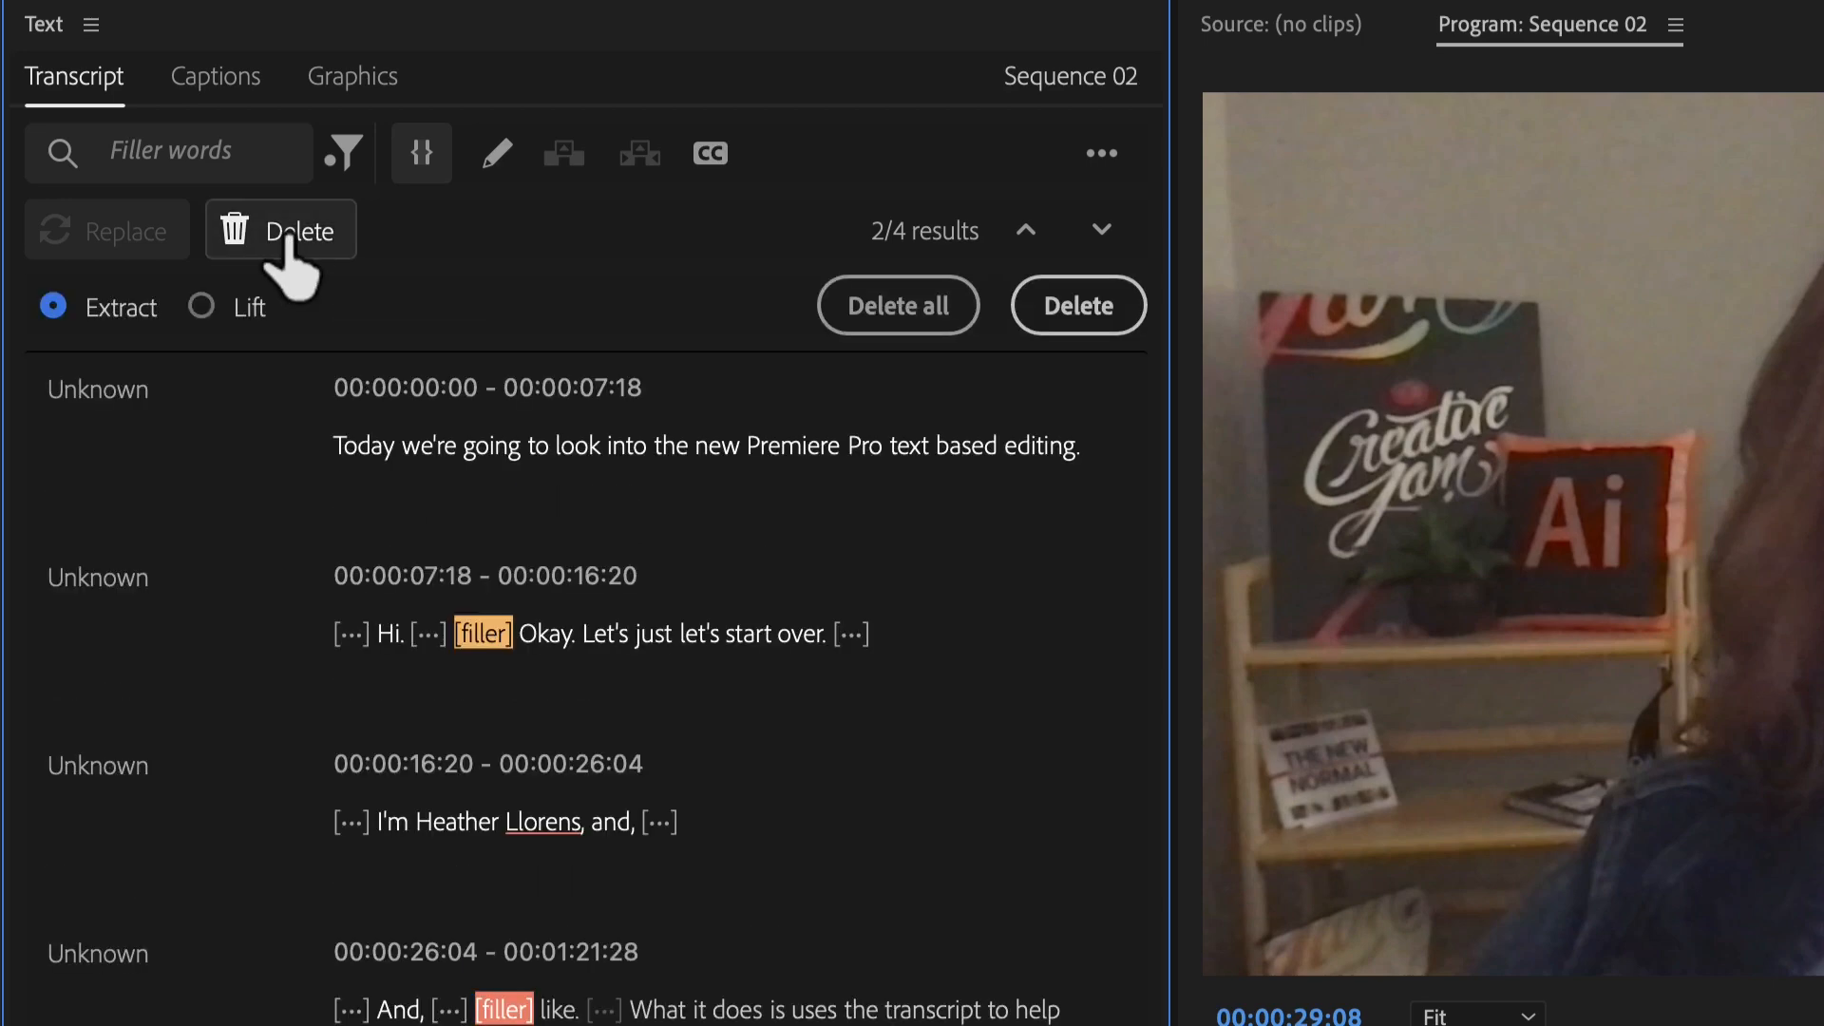
left_click(860, 306)
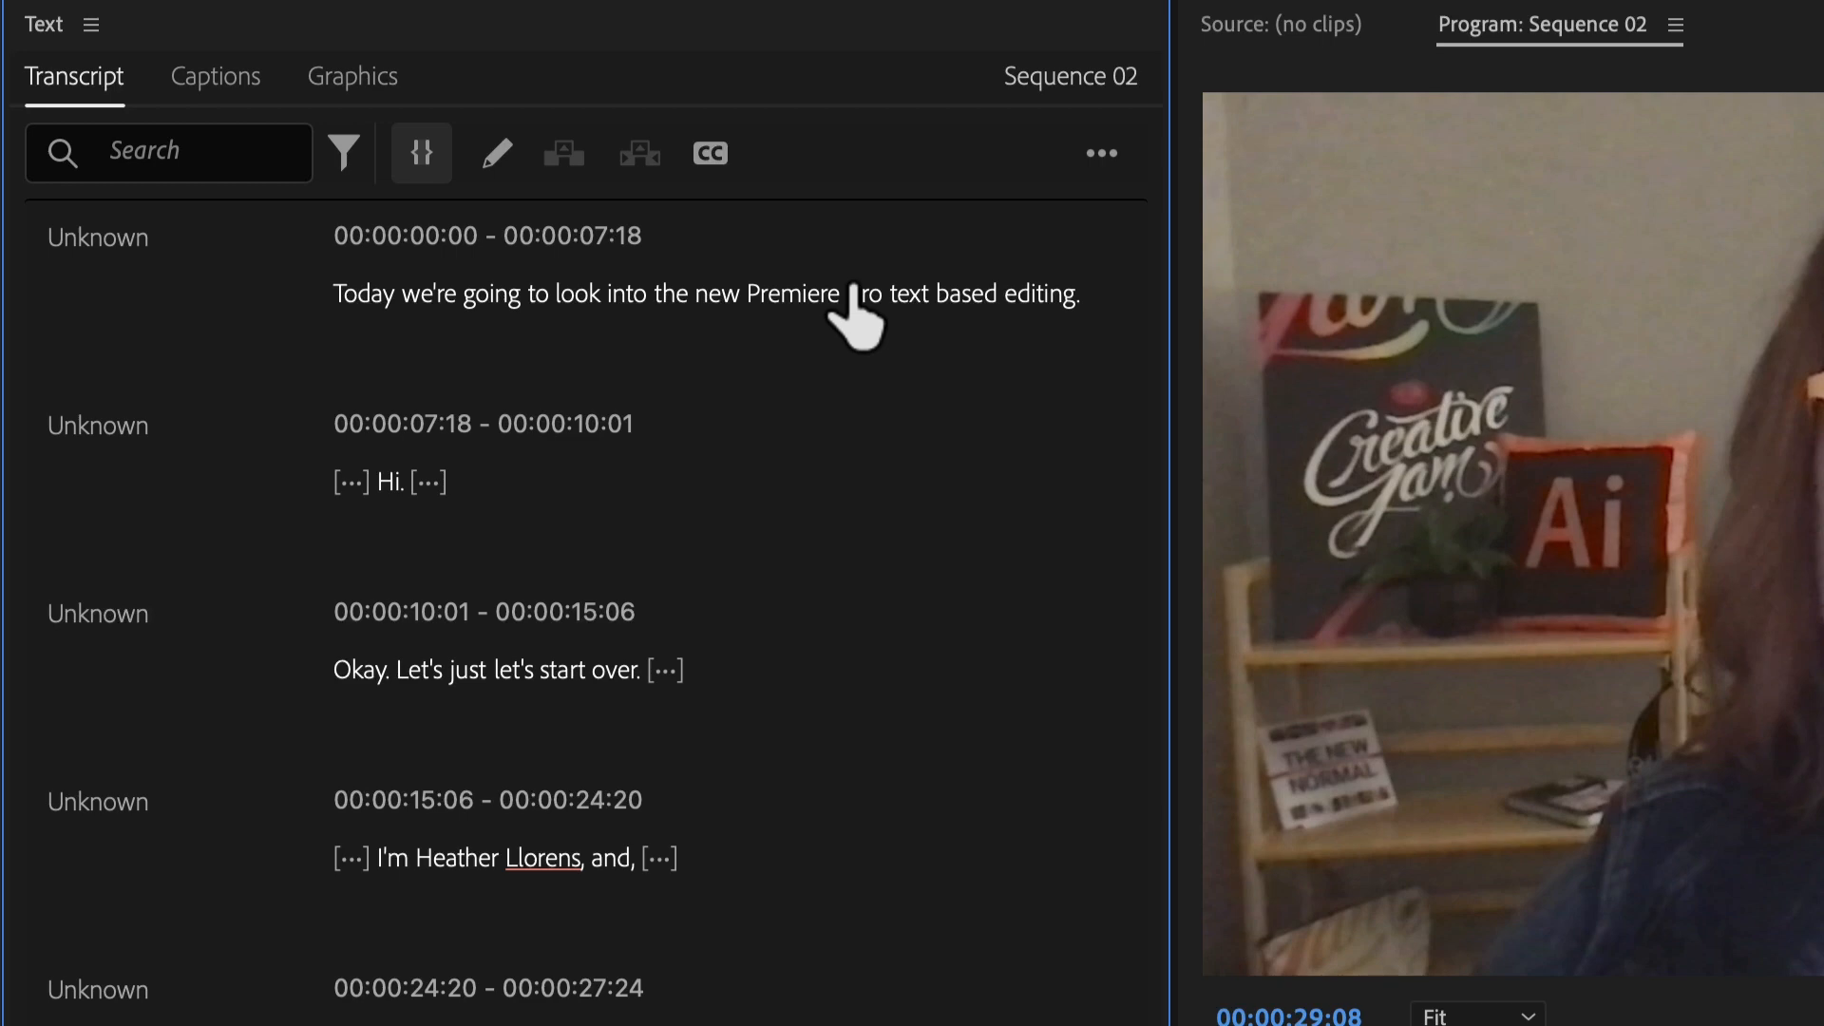
Step: Filter the transcript by pauses and delete all of them with the Extract option
left_click(344, 154)
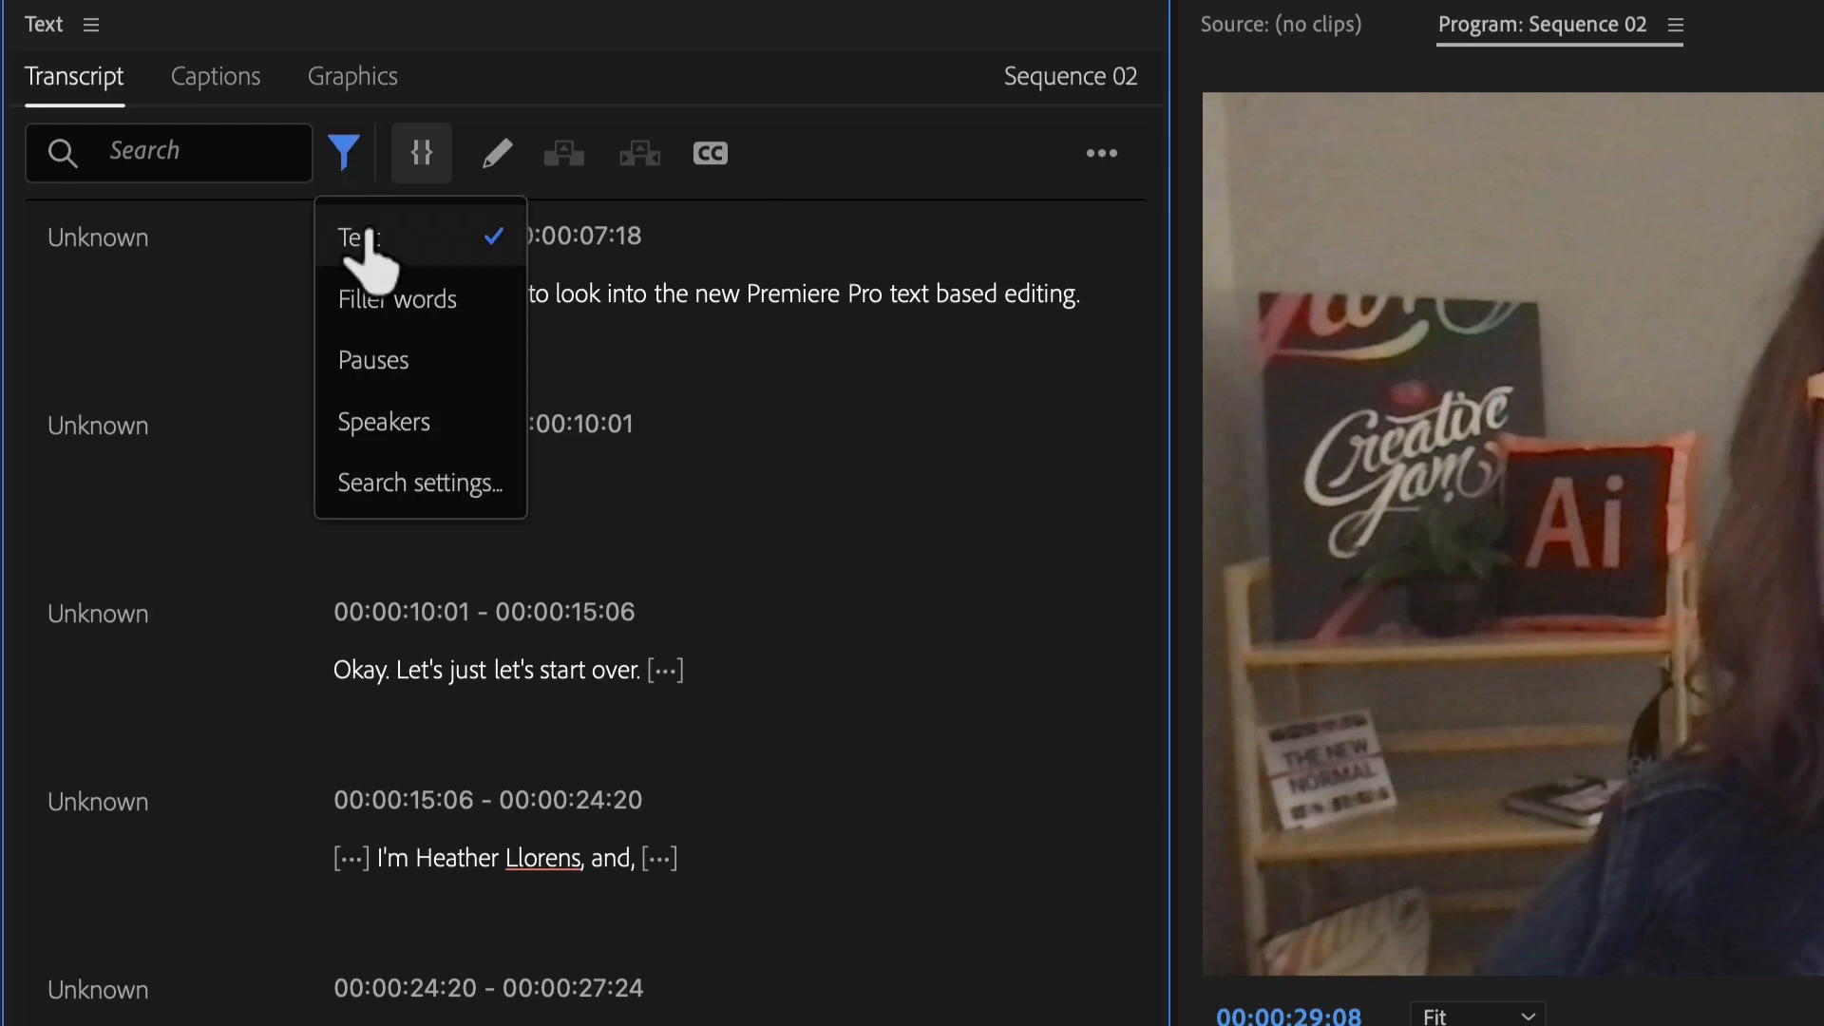
left_click(377, 360)
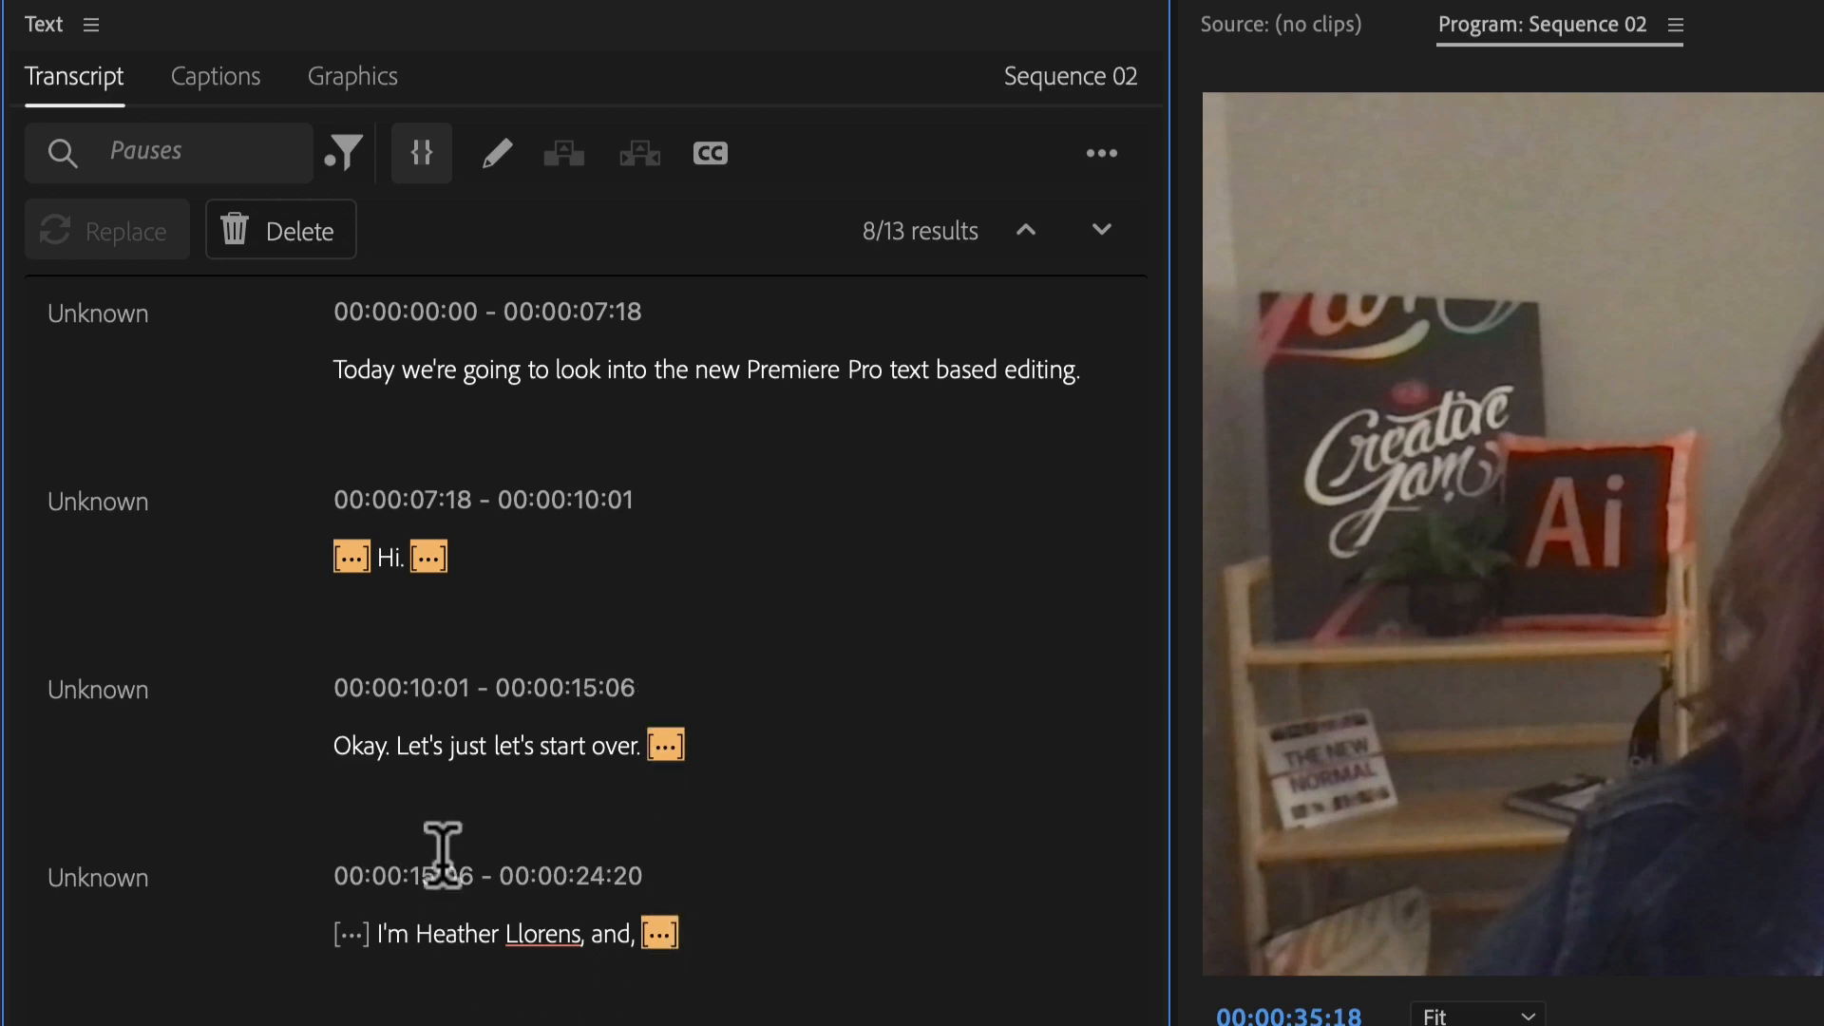
left_click(296, 235)
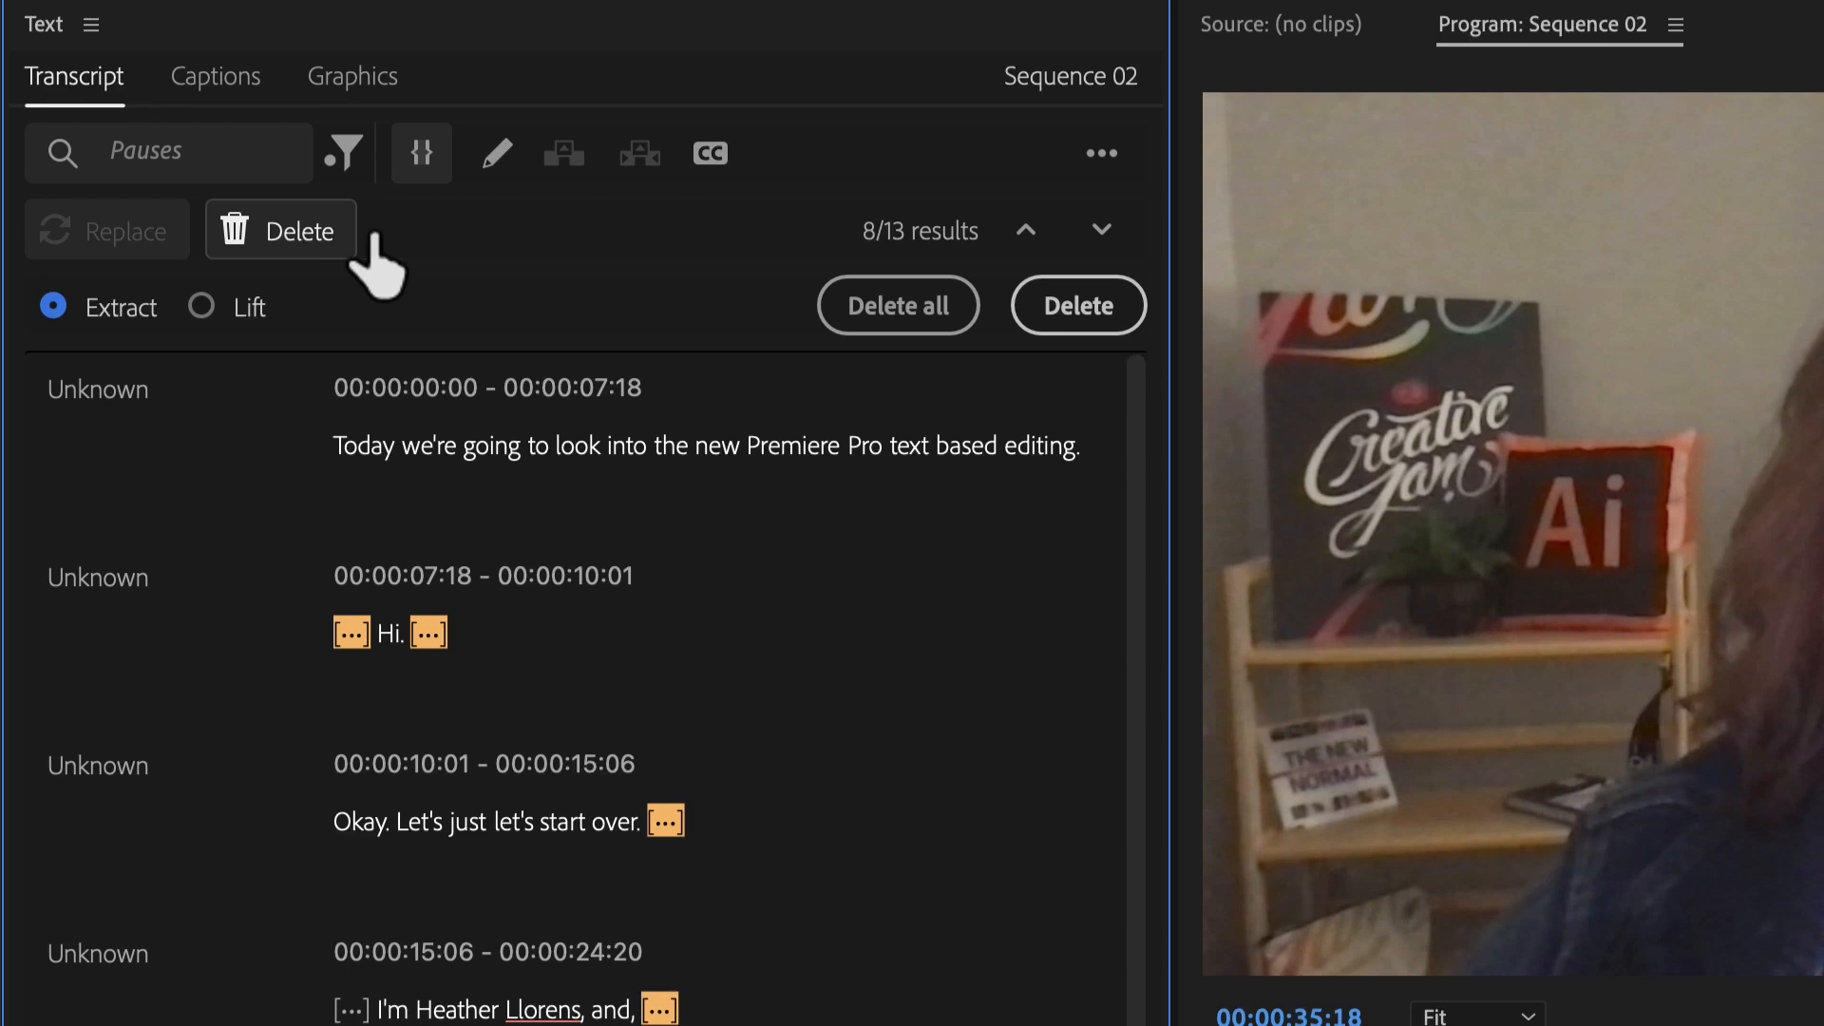
left_click(964, 318)
scroll(907, 346, "down", 10)
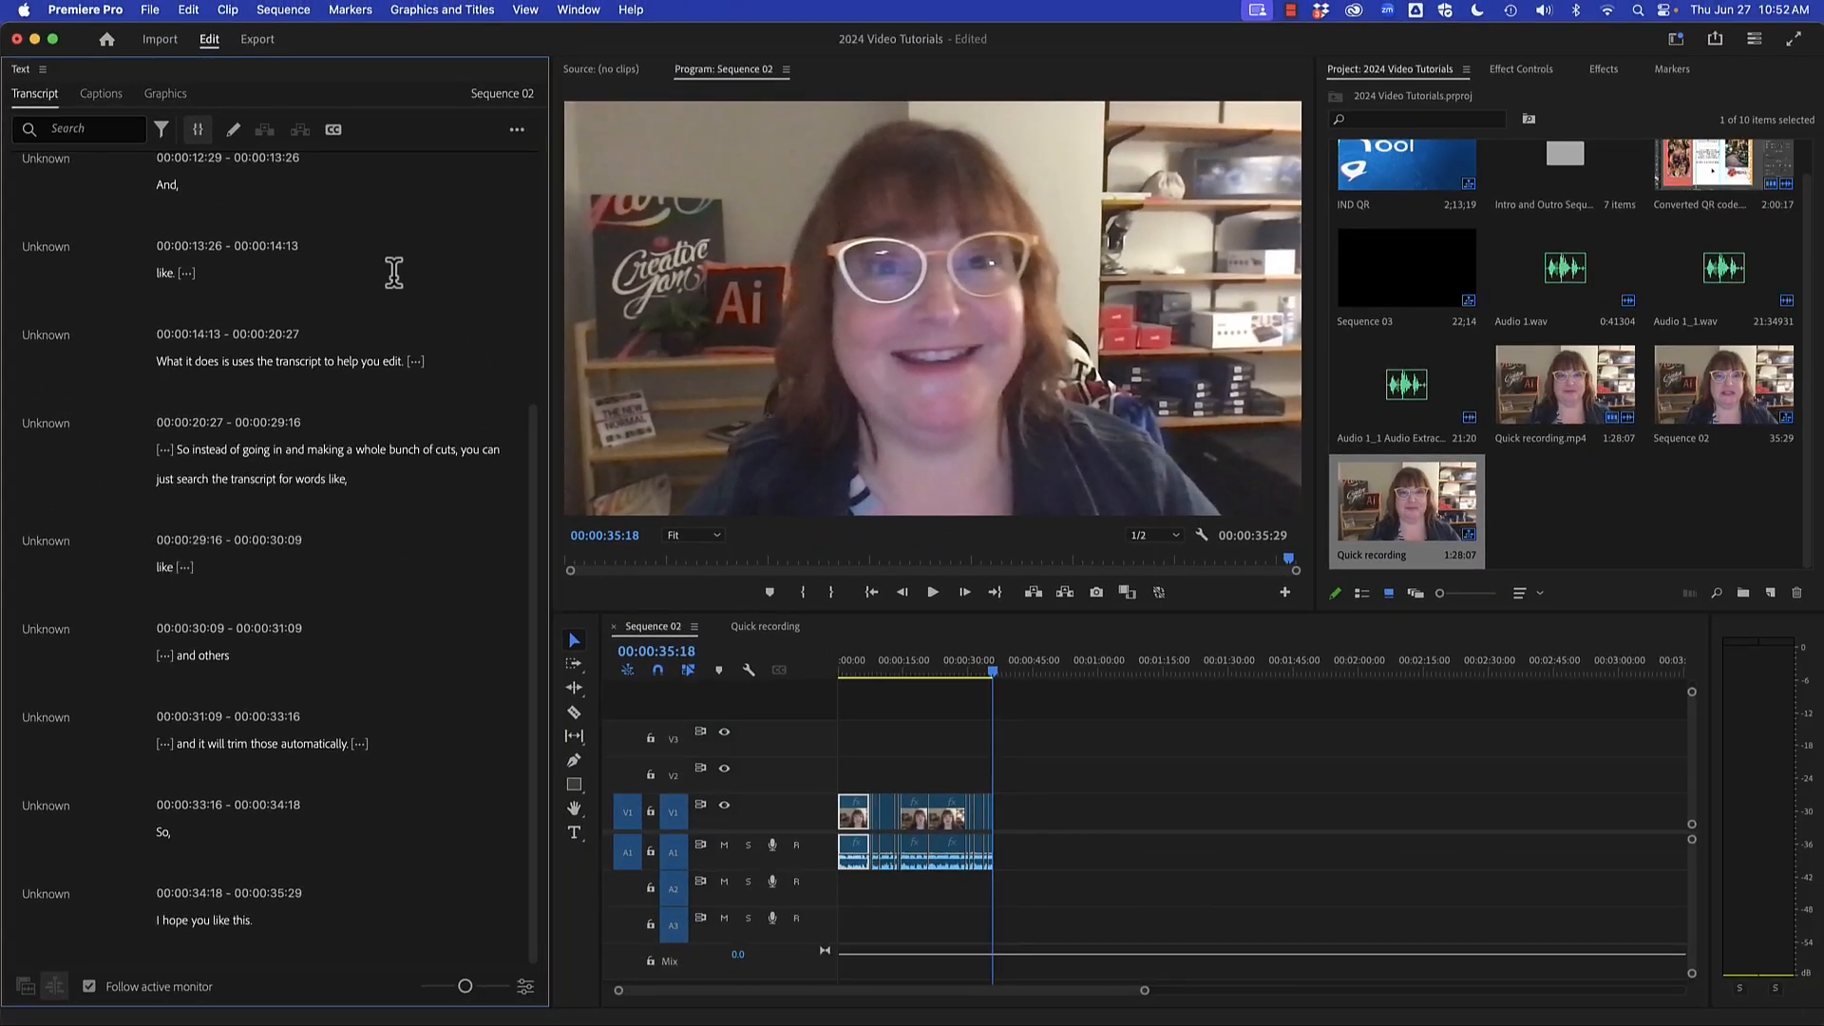
Step: Enable low-confidence words in the transcript view options, save, and review the transcript from its beginning
left_click(517, 130)
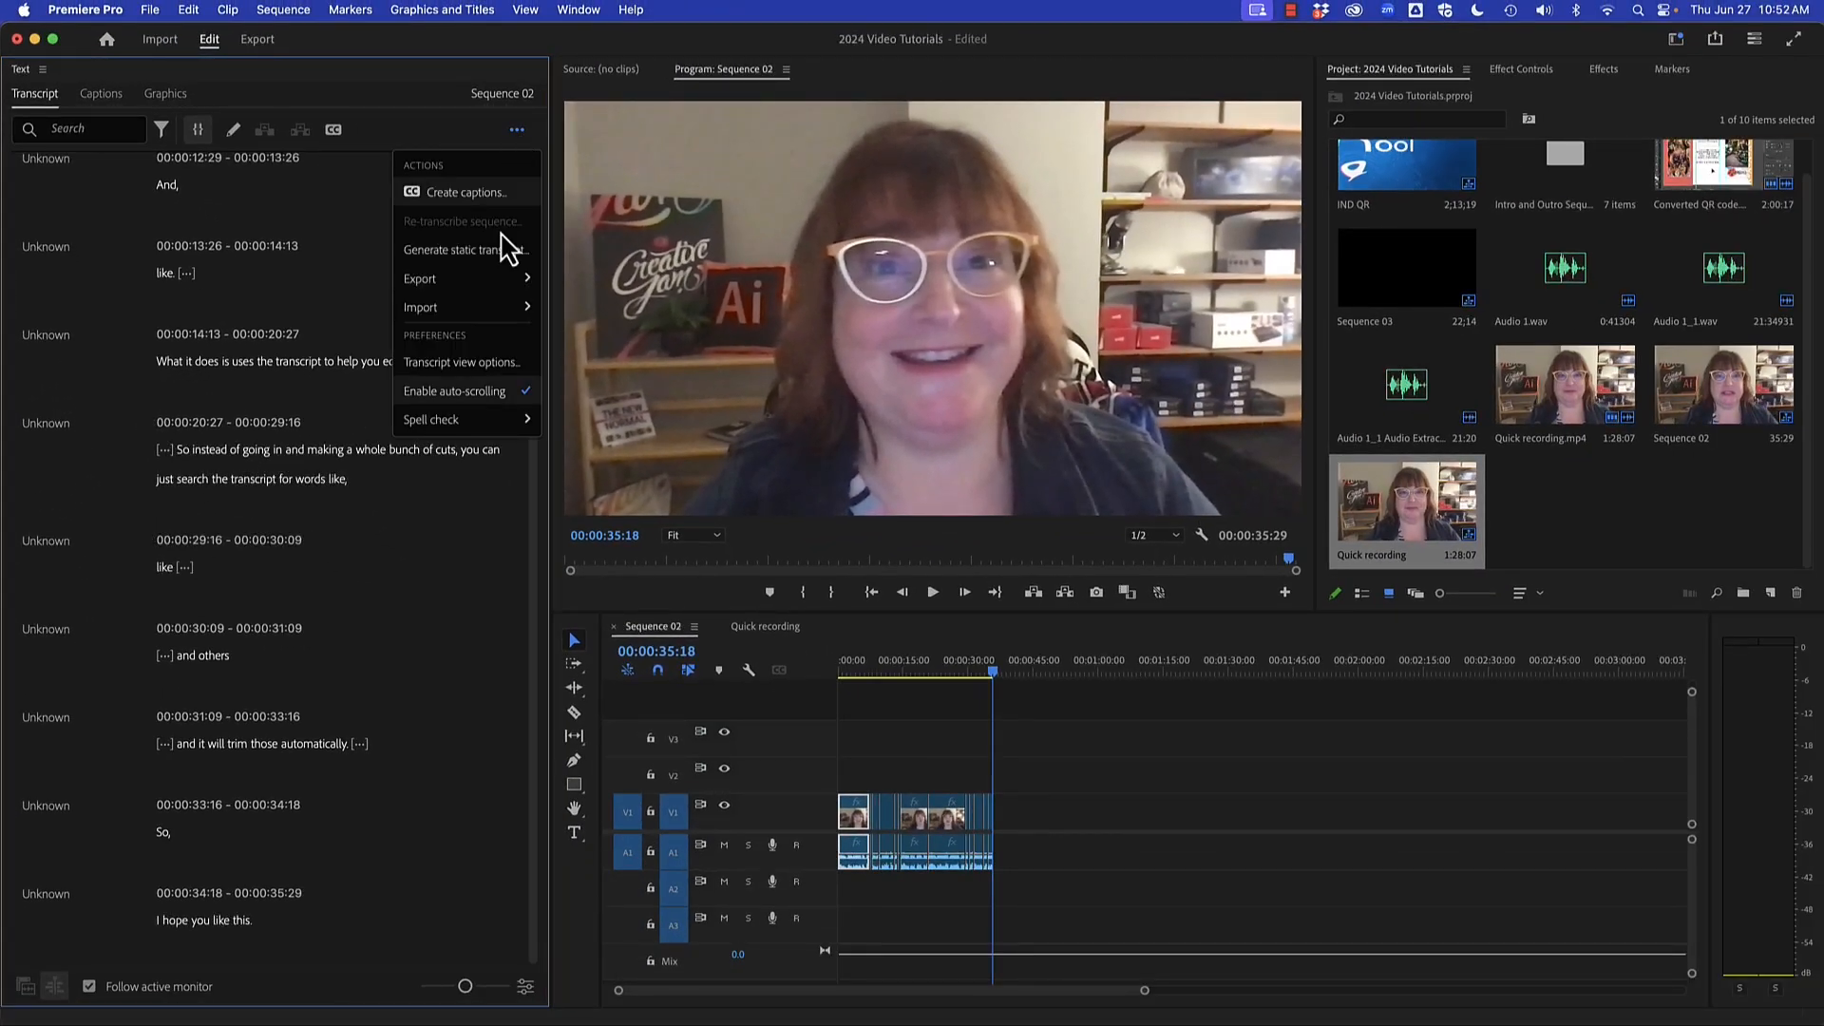
left_click(461, 363)
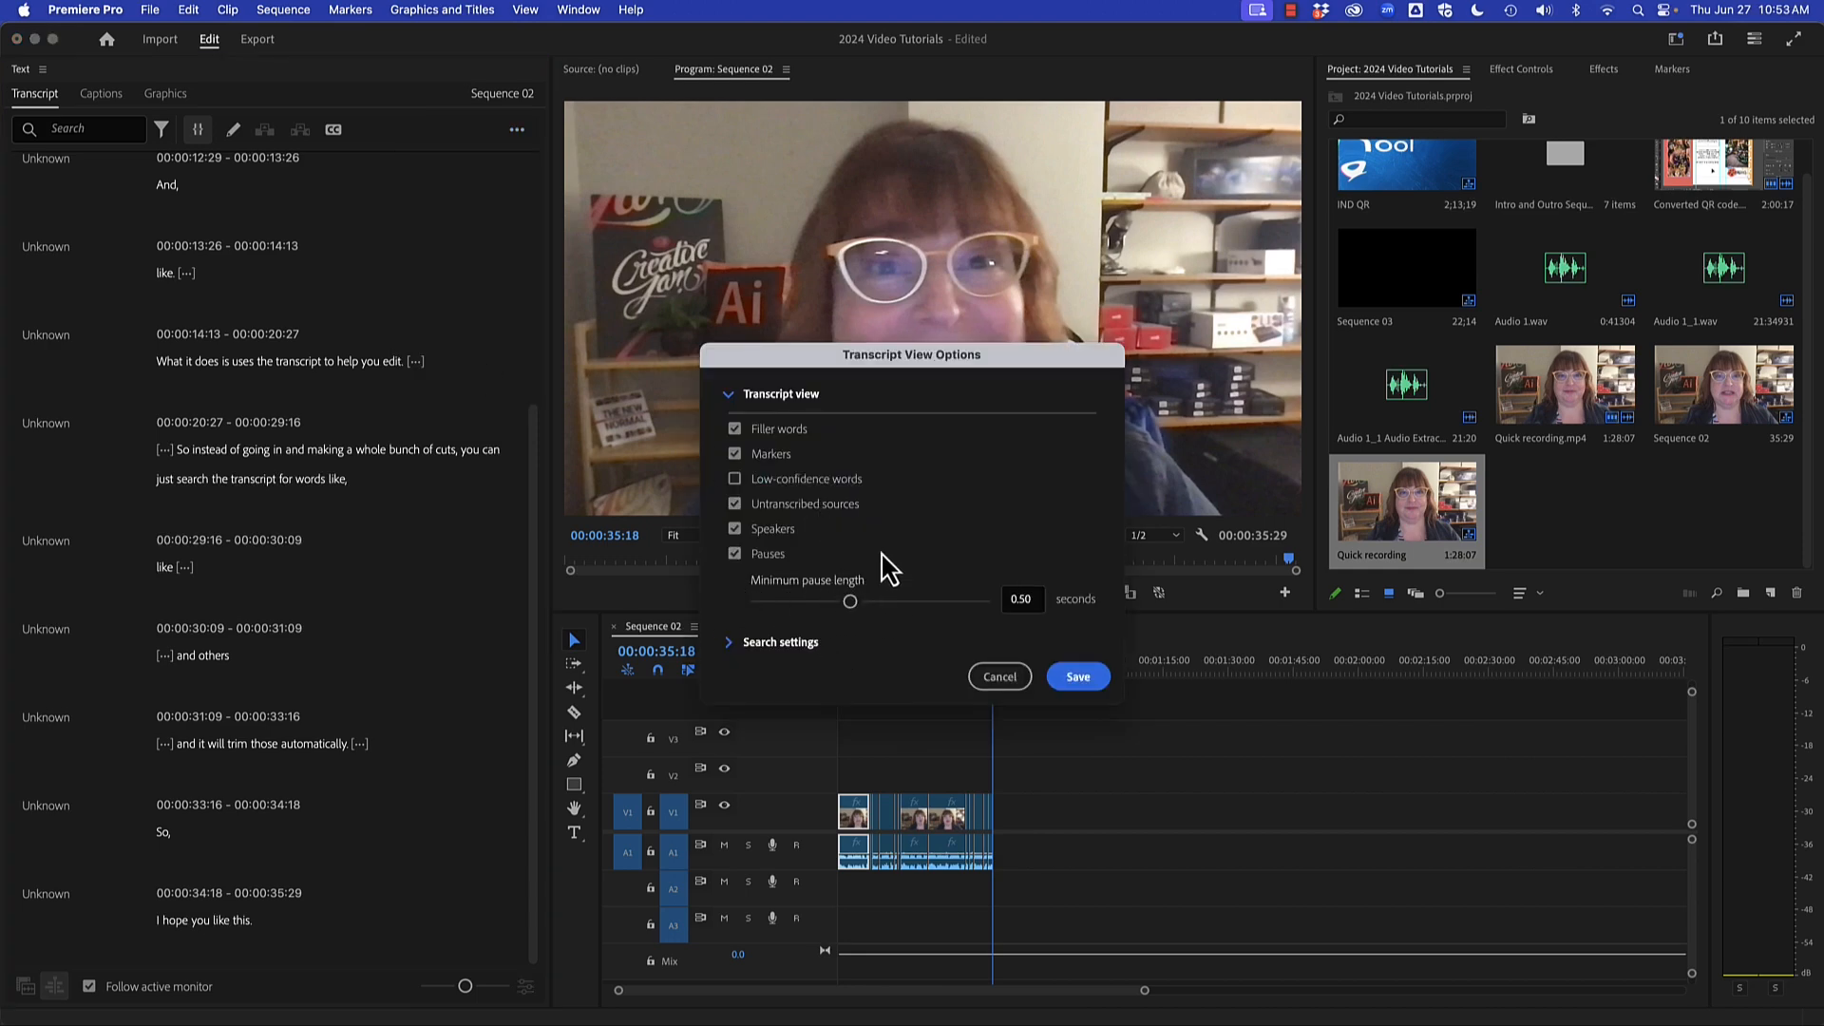
left_click(734, 479)
left_click(1085, 678)
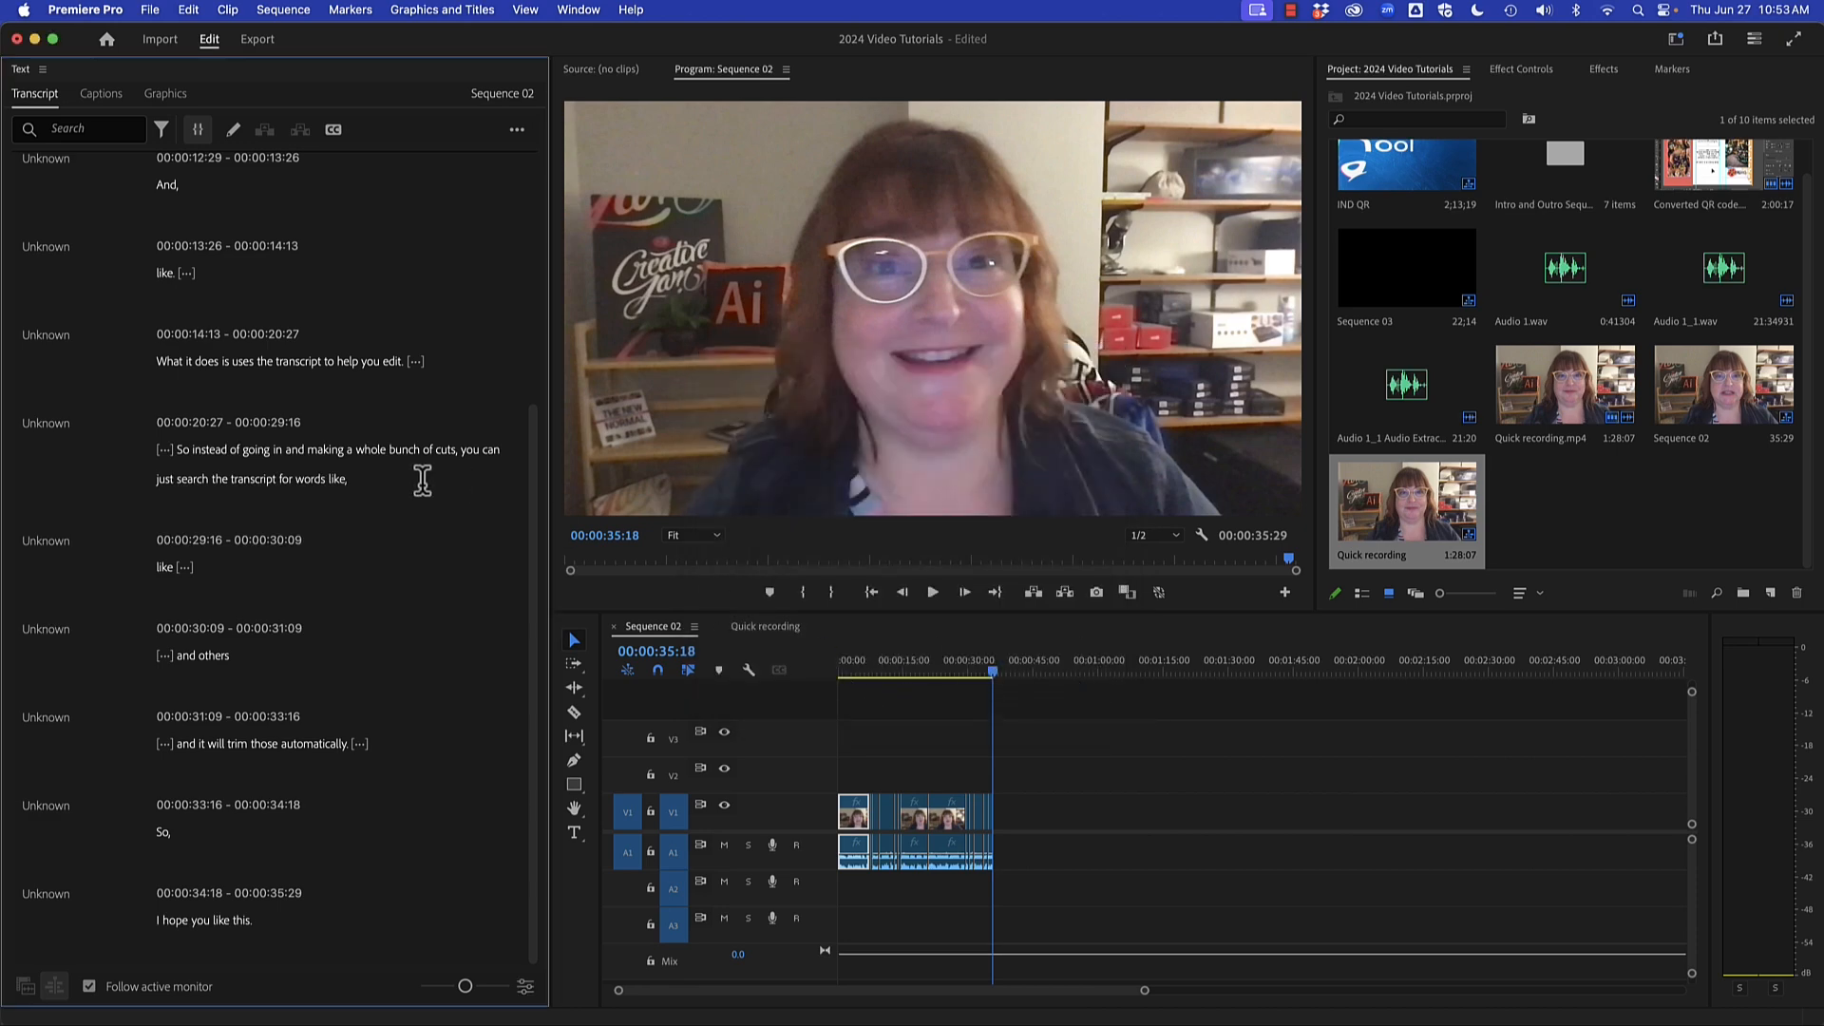
scroll(385, 470, "up", 5)
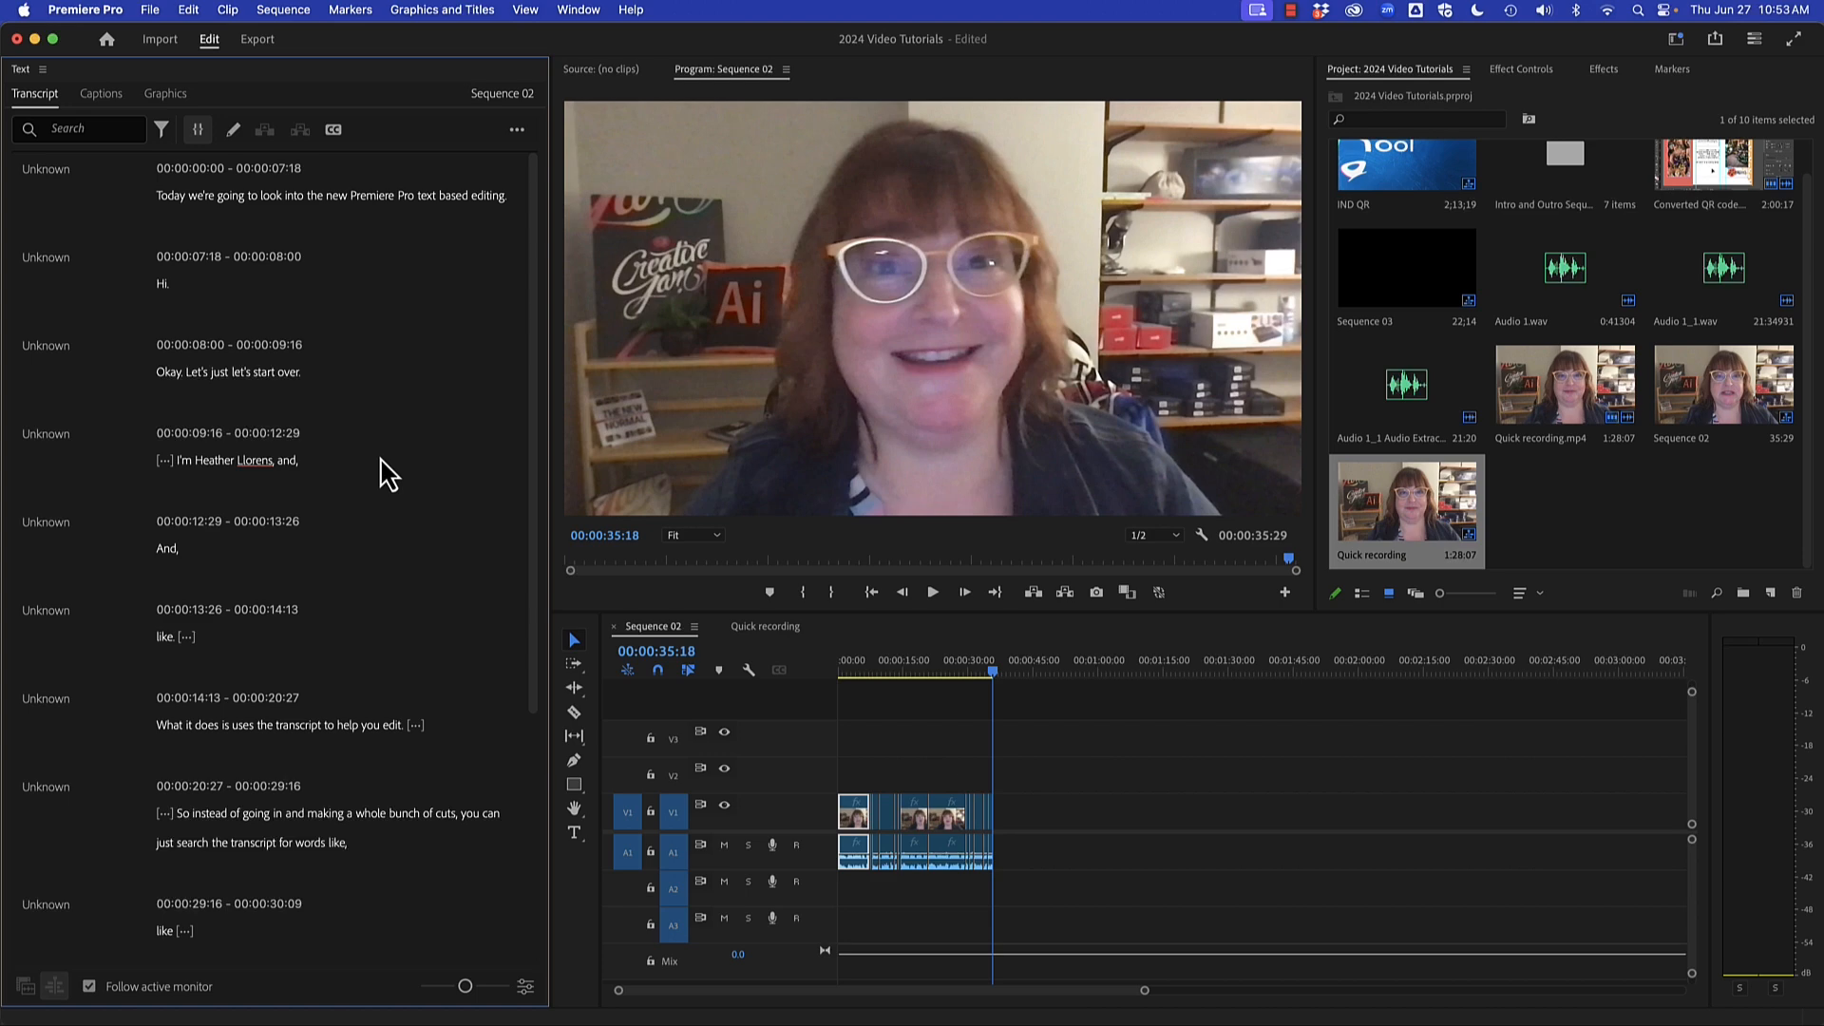
Step: Add a marker in the transcript's opening sentence just before "Premiere", with the comment "Add Premiere Pro b-roll"
left_click(358, 196)
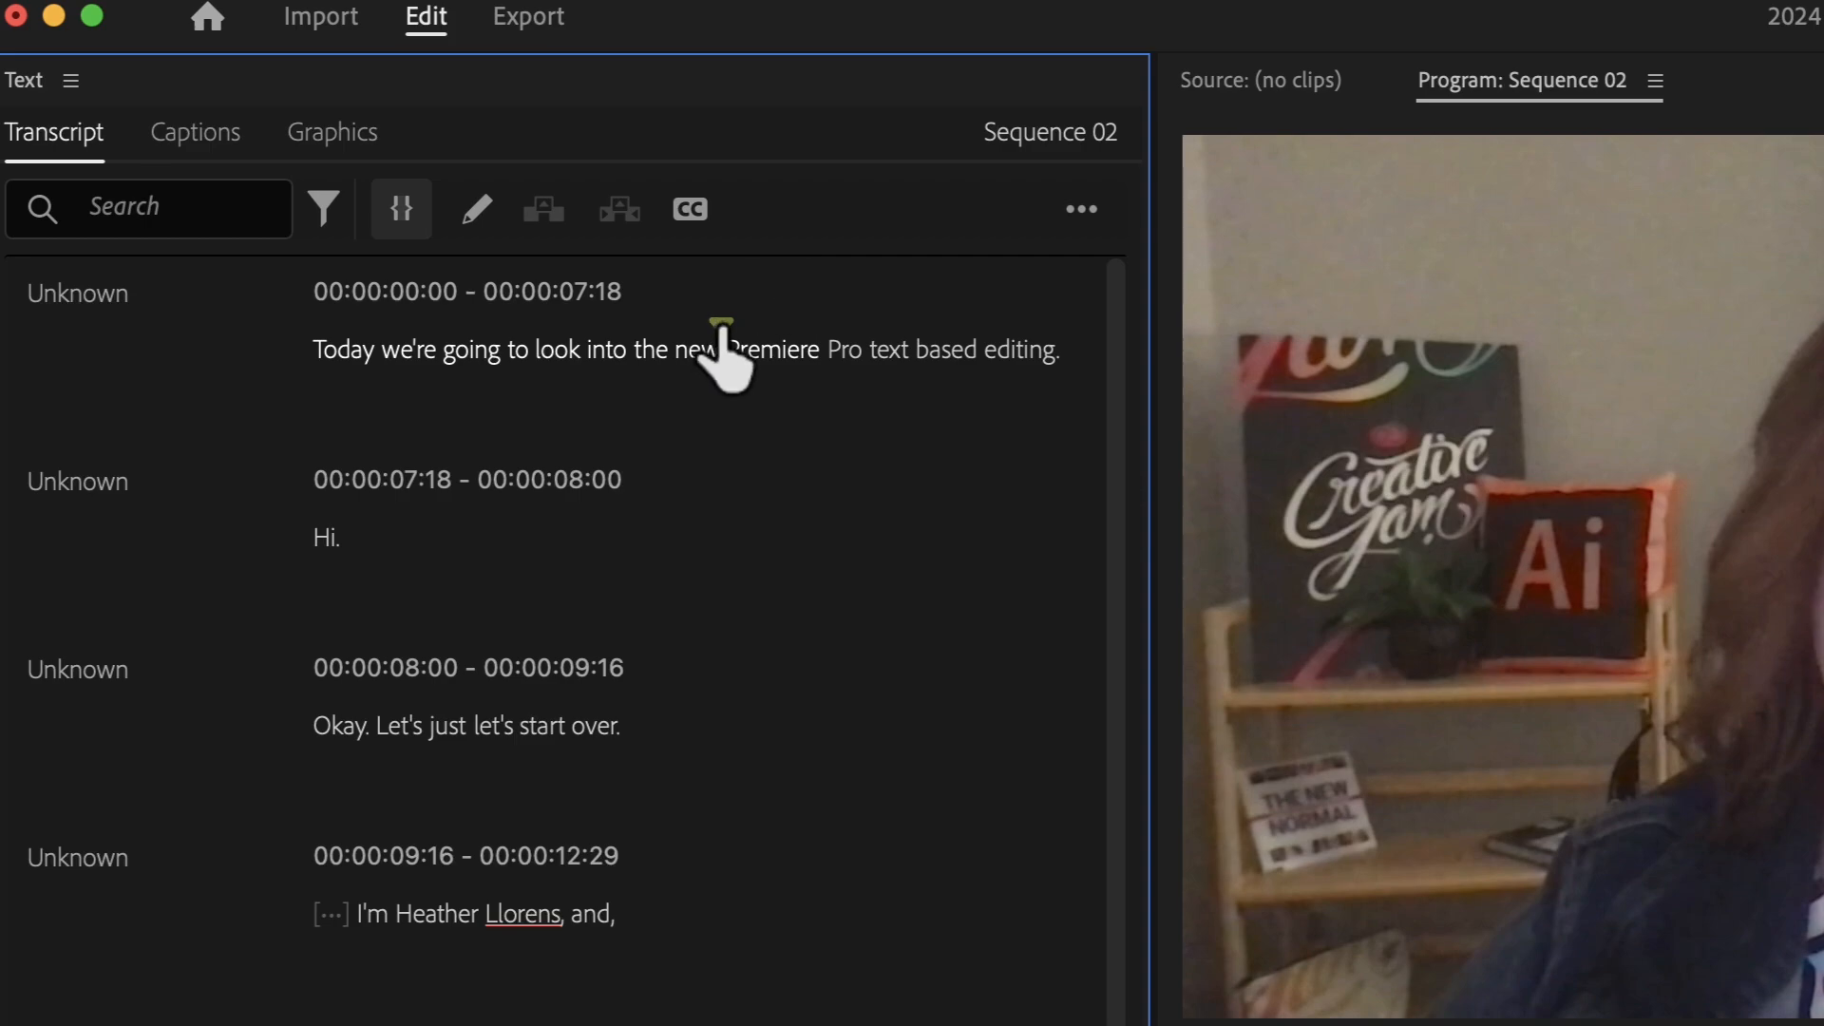
double_click(722, 325)
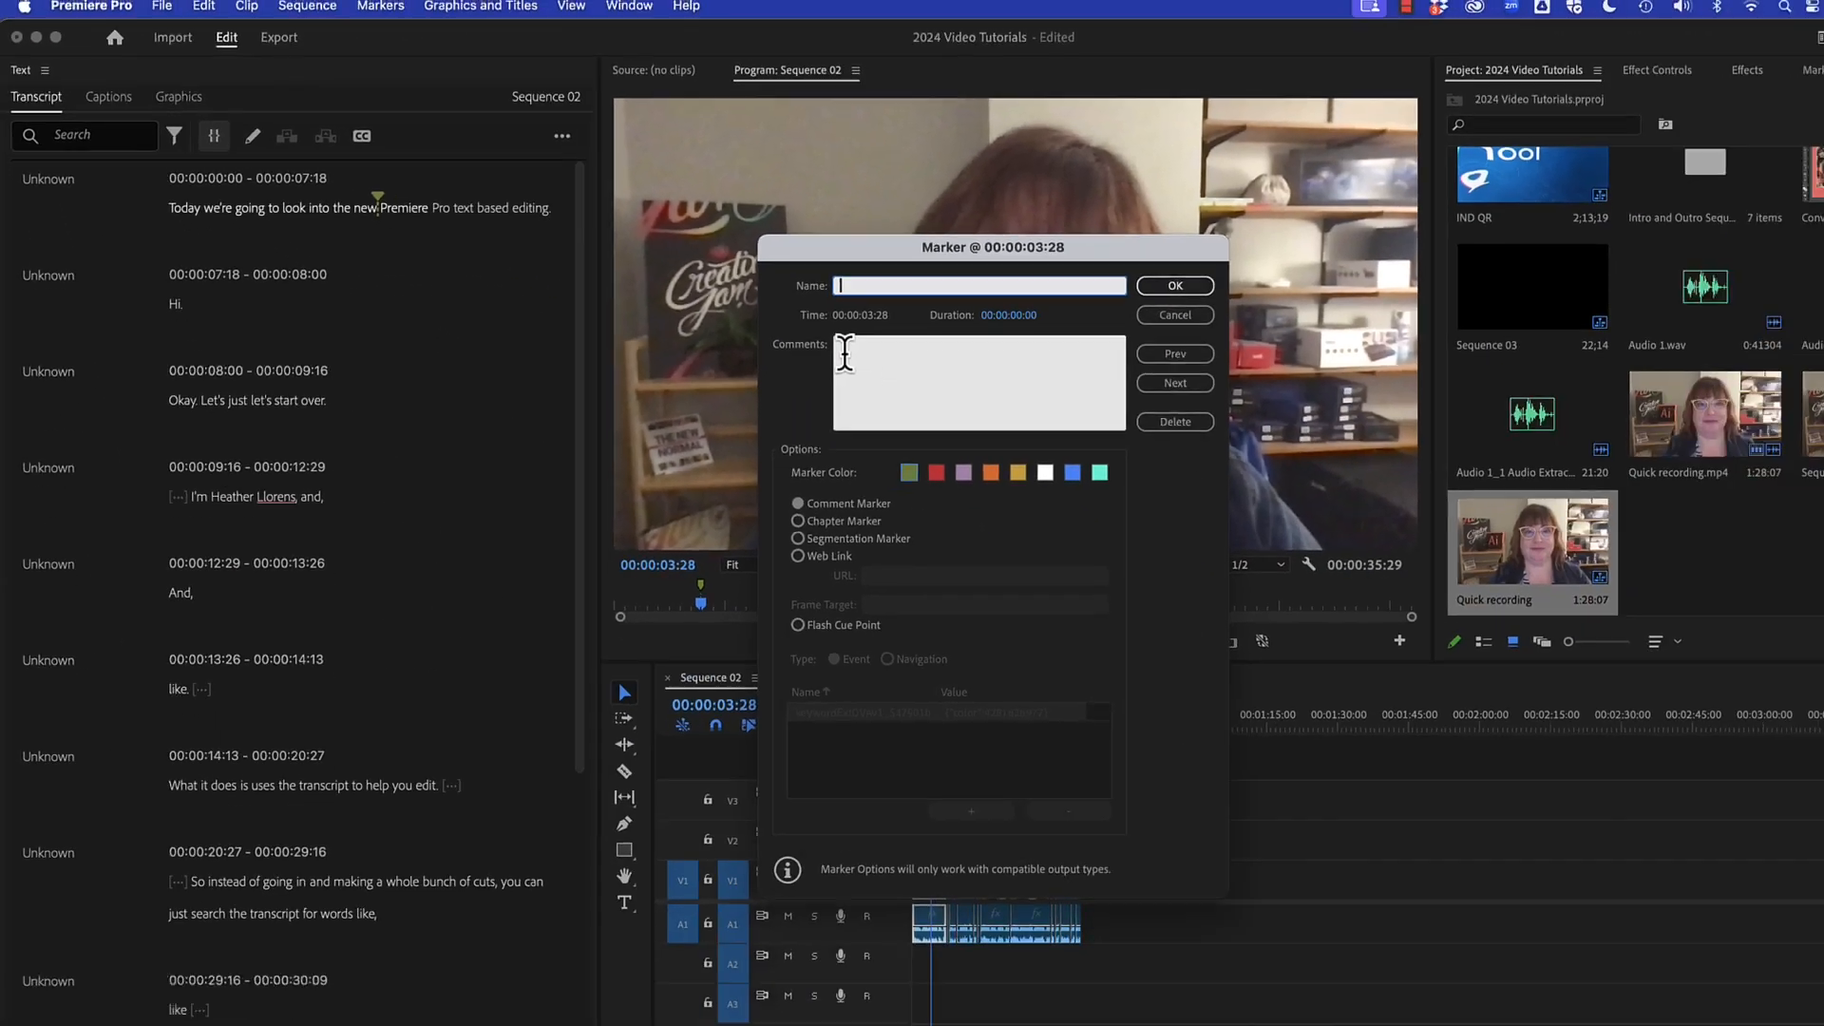
left_click(844, 353)
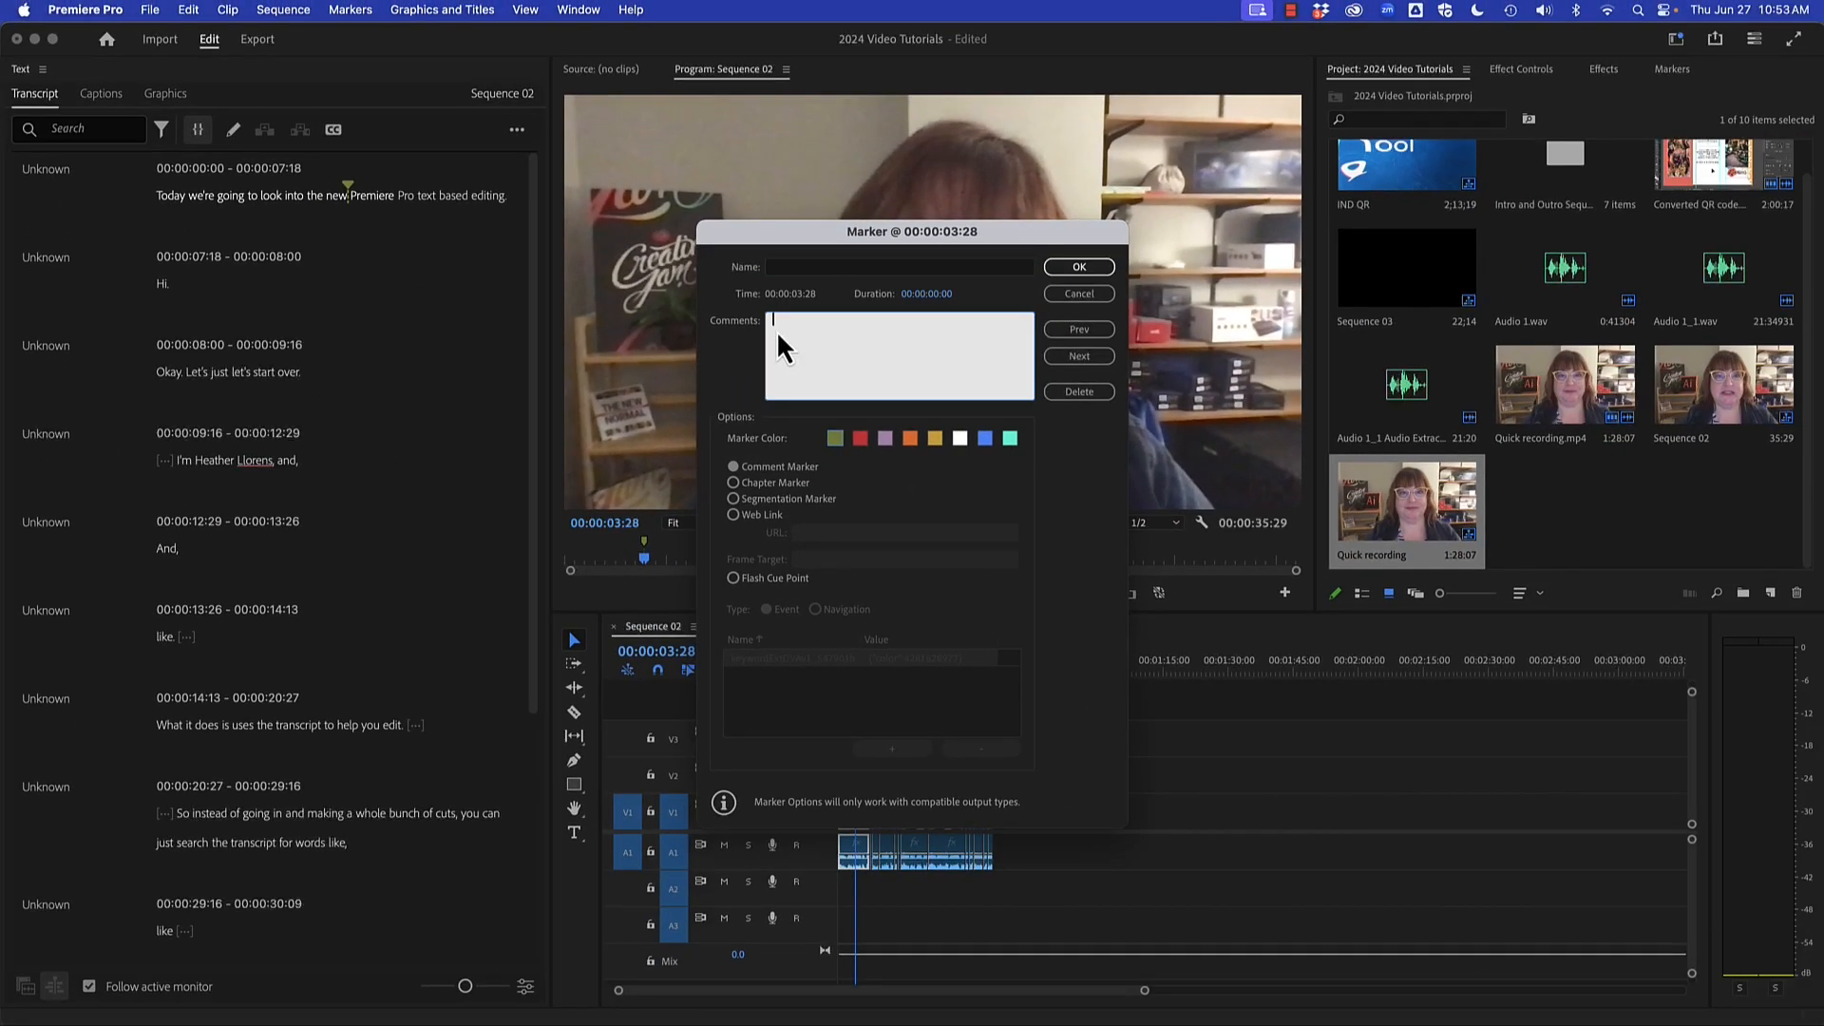
type("Add Premiere Pro b-roll")
left_click(1079, 267)
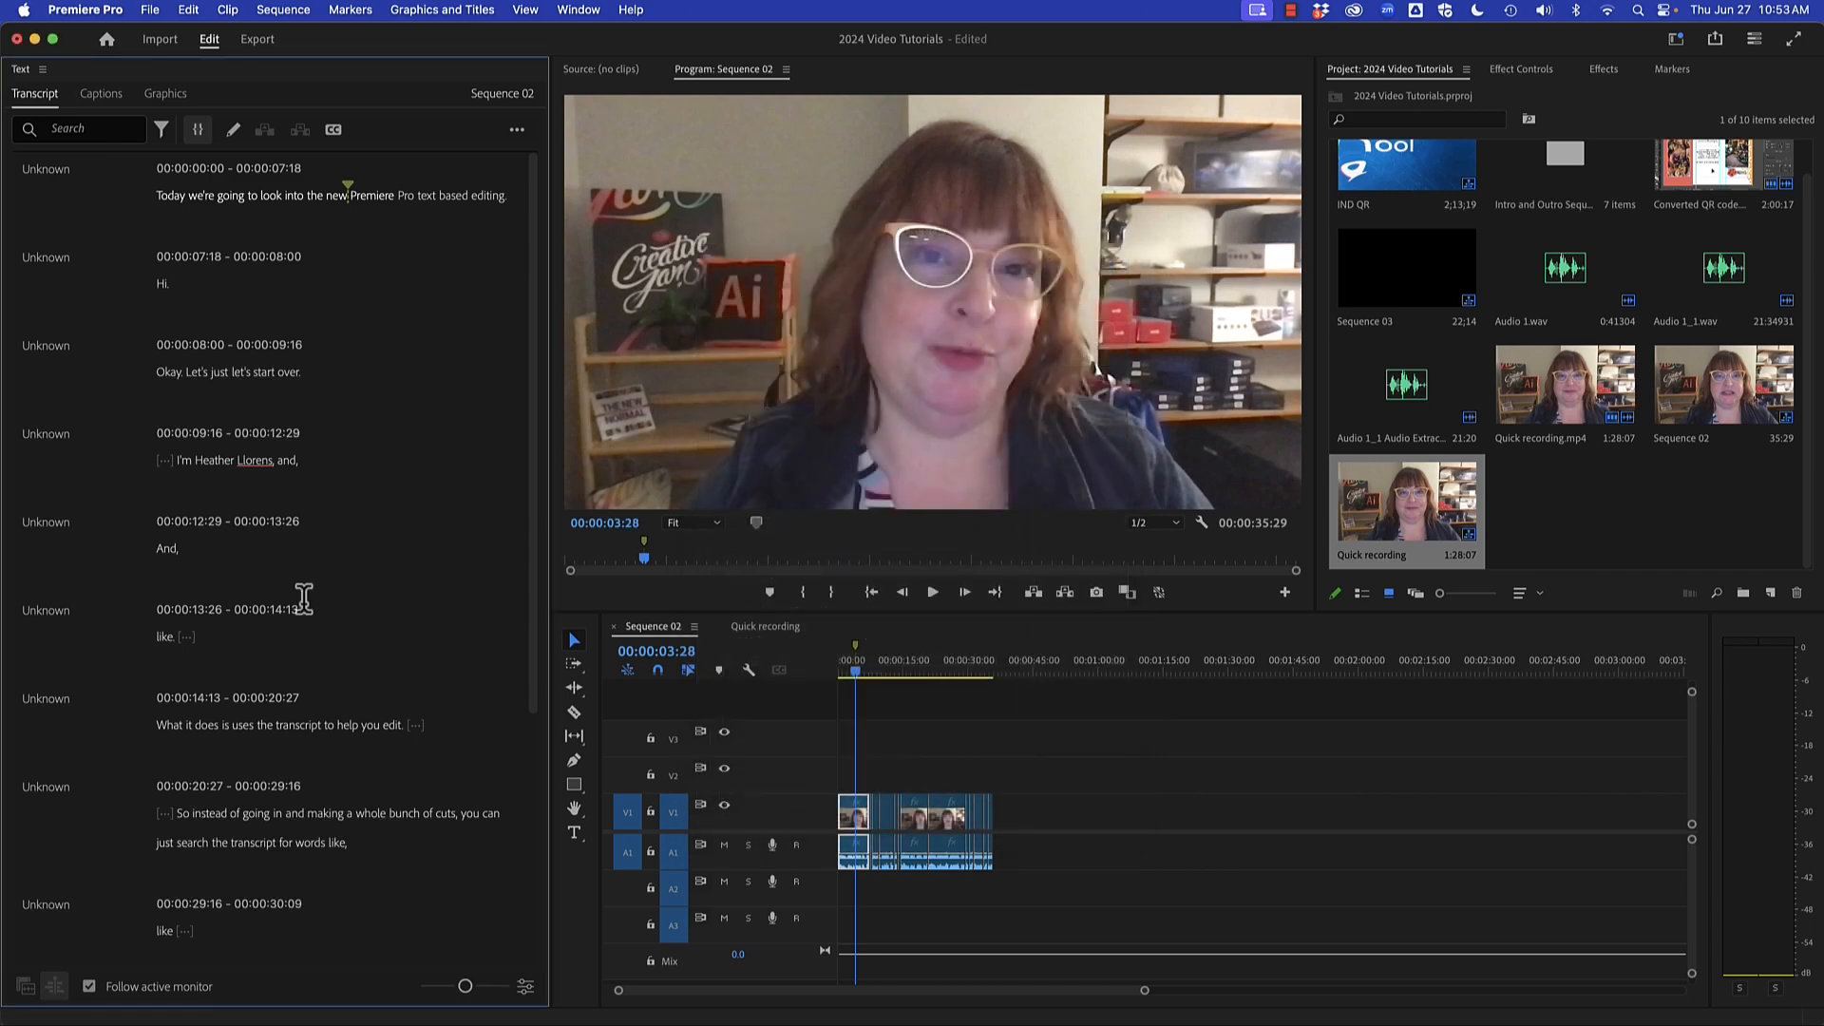
Step: Mark the words "is uses the transcript" with a marker commented "3 second clip broll of transcript wr", and return the playhead to the first marker
scroll(304, 603, "down", 3)
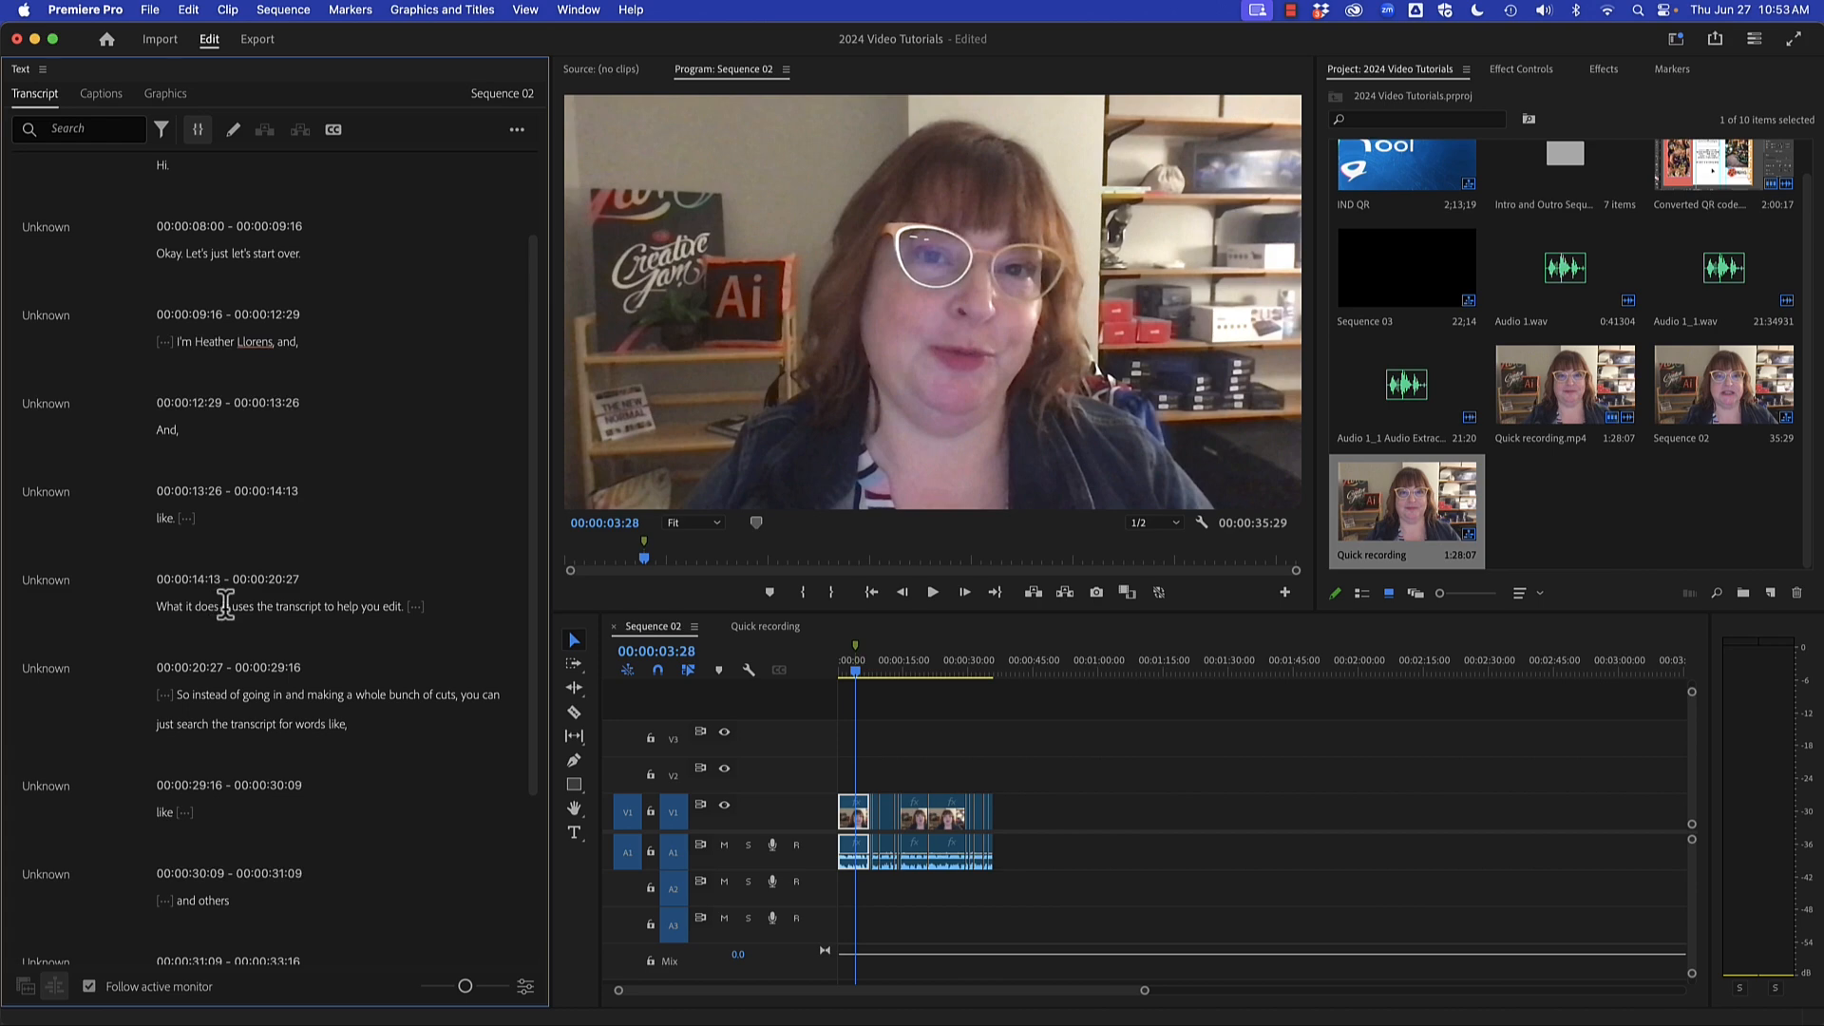
left_click_drag(224, 606, 312, 611)
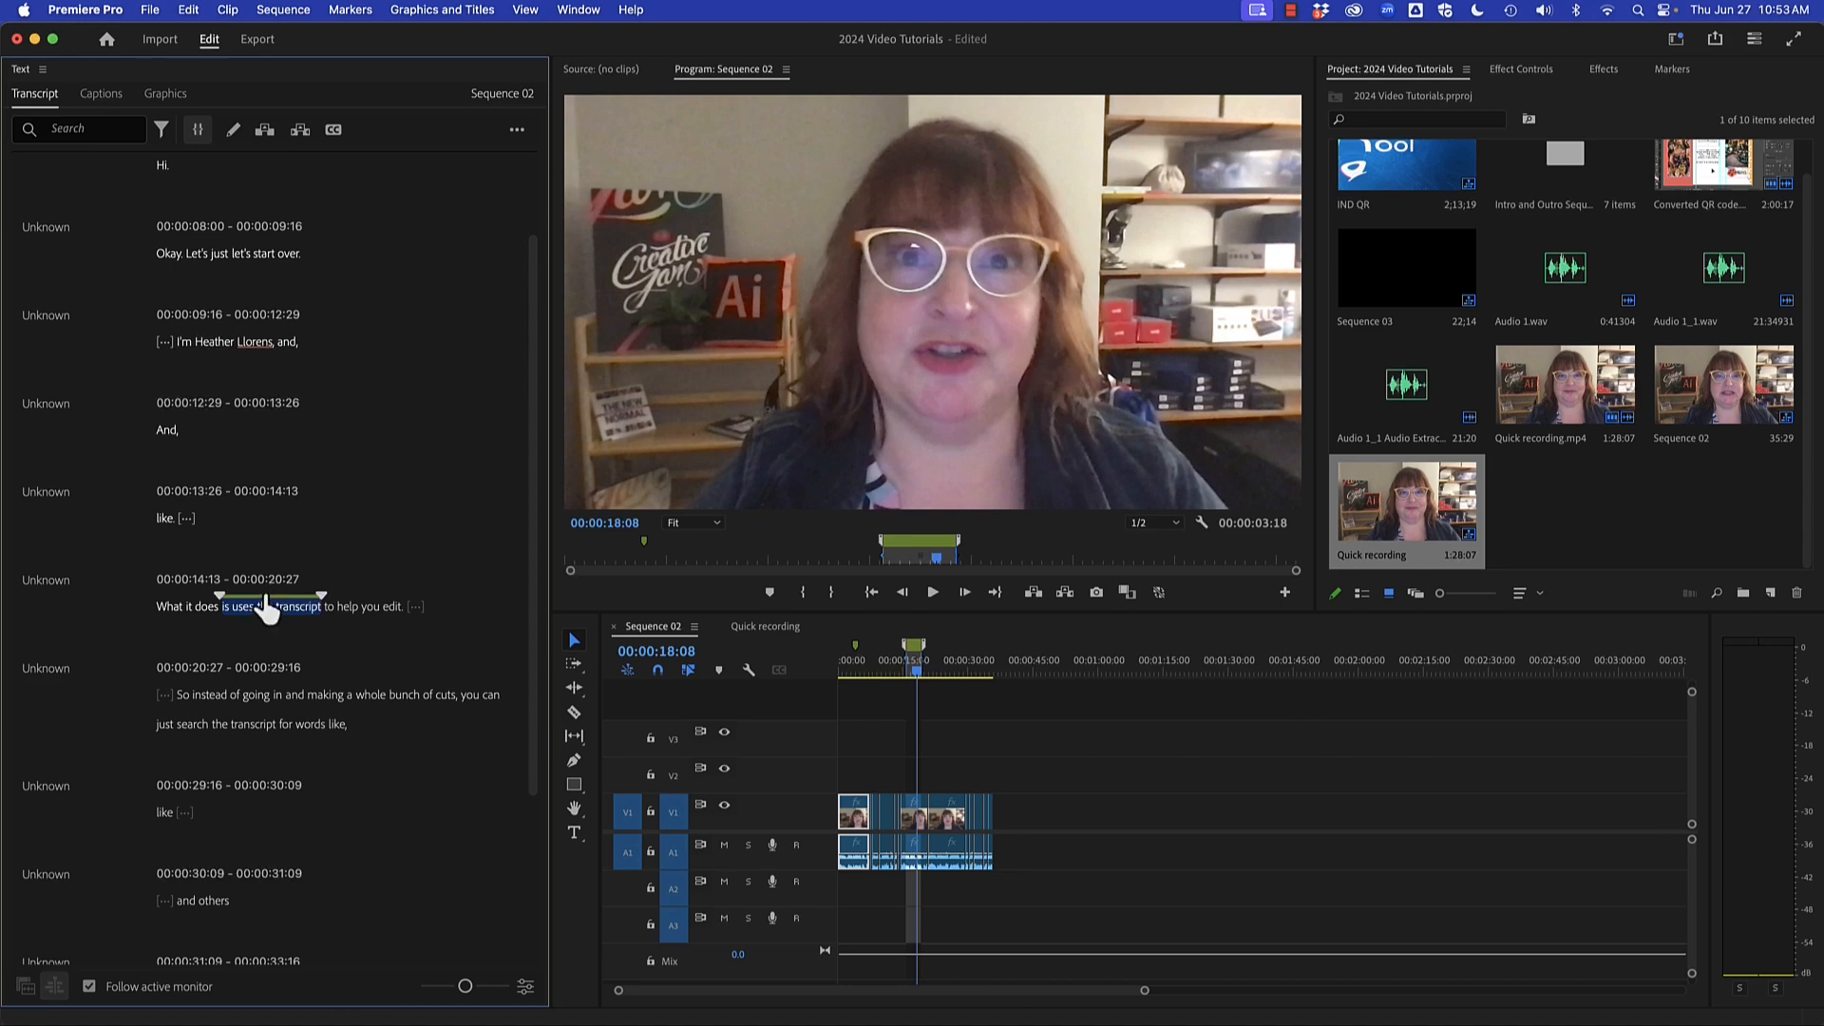
left_click(267, 613)
key("m")
key("m")
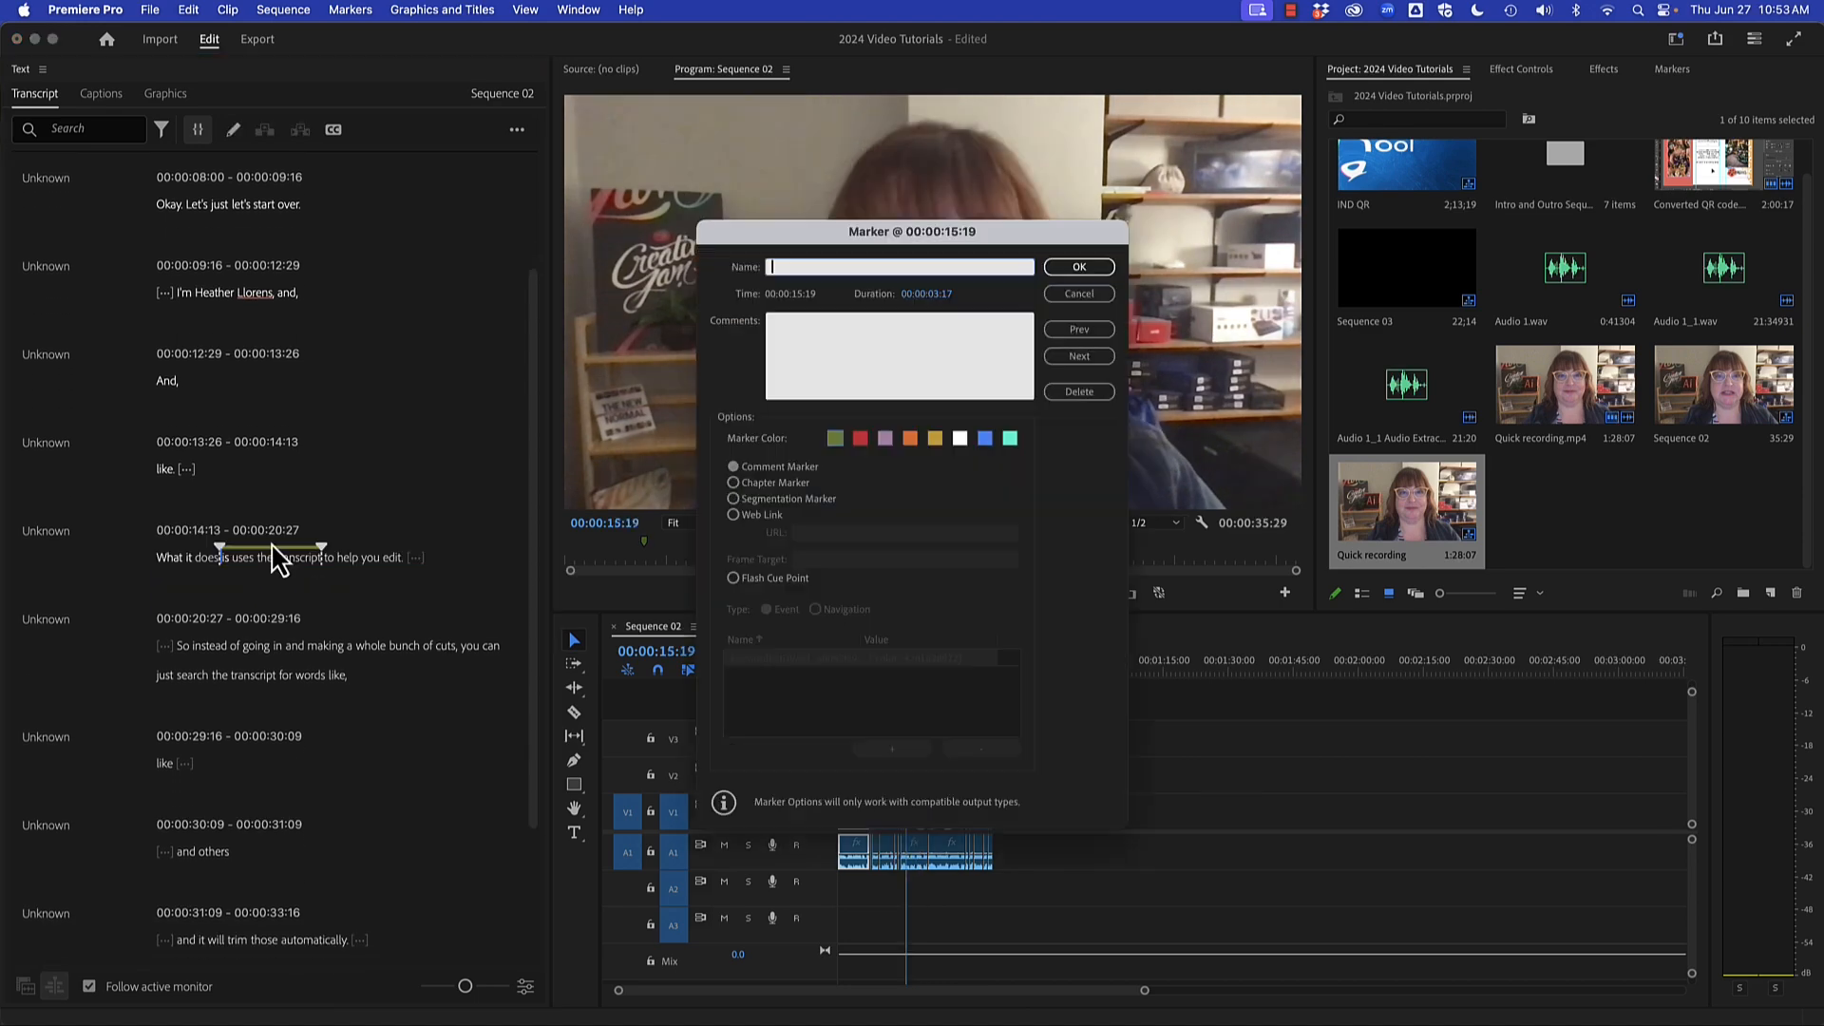
left_click(830, 344)
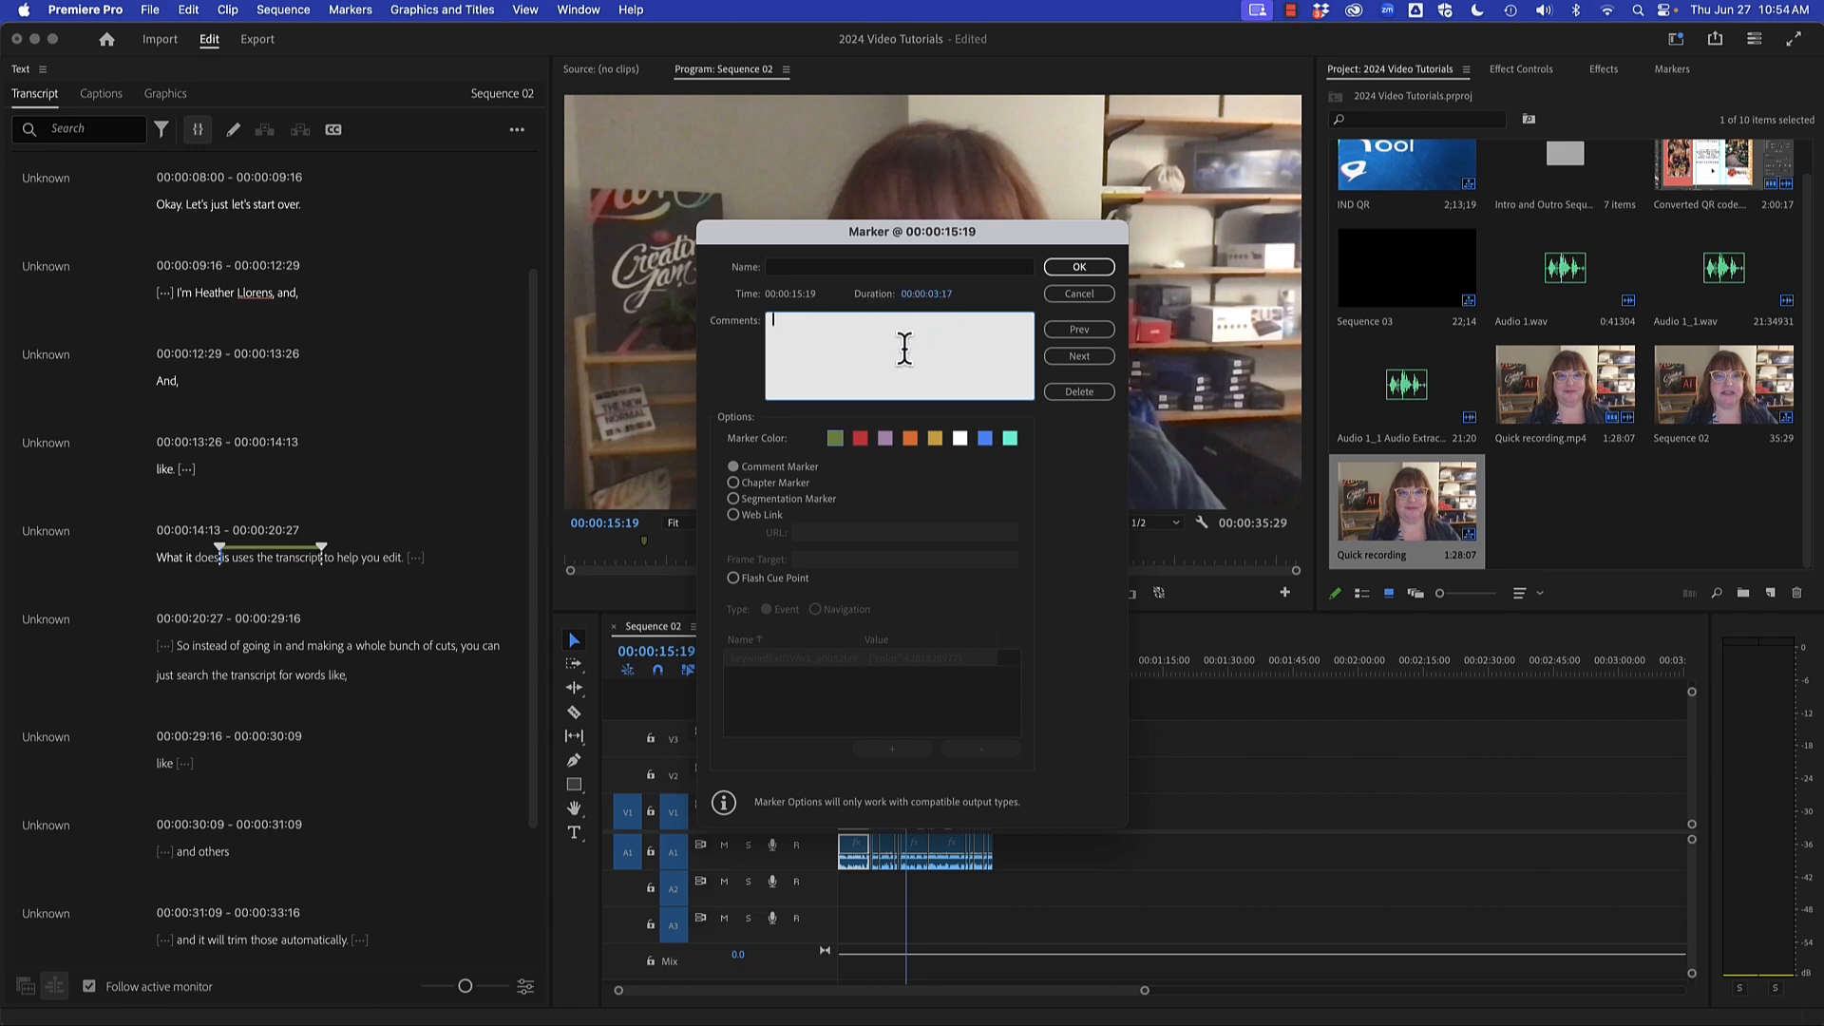
type("3 second clip broll of transcript wr")
key("Return")
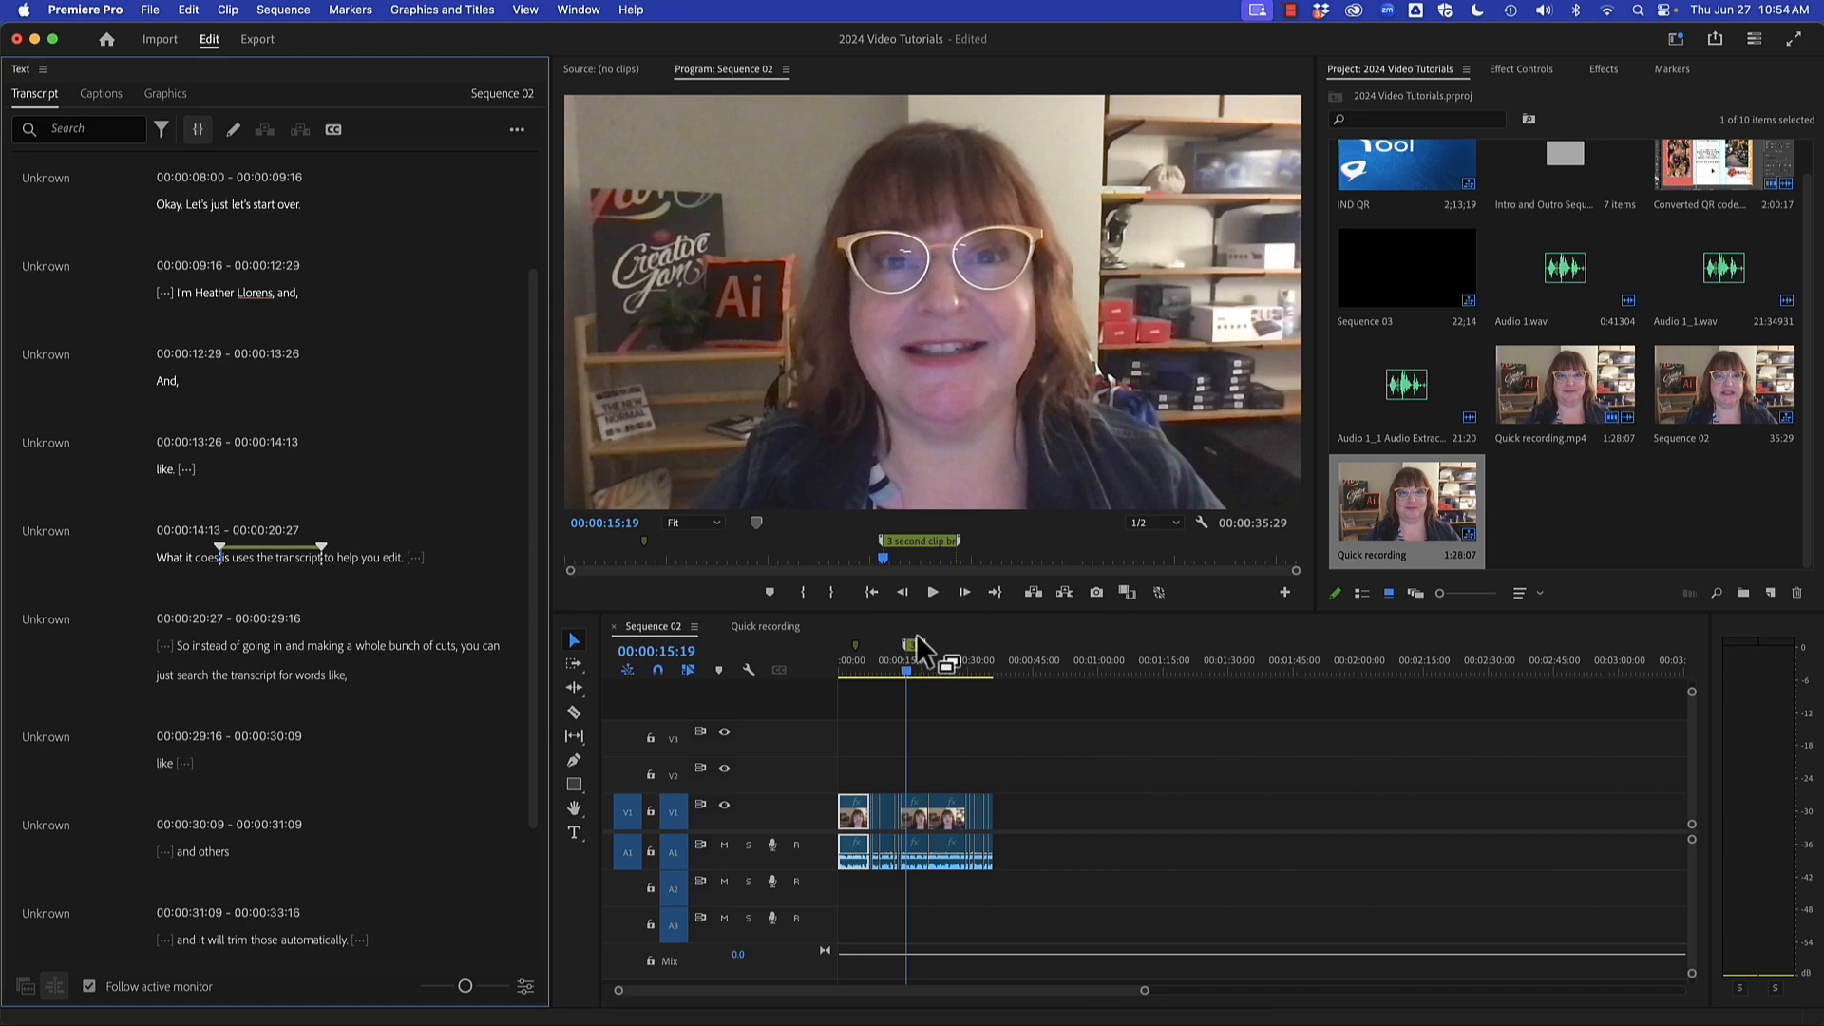
left_click_drag(905, 674, 858, 686)
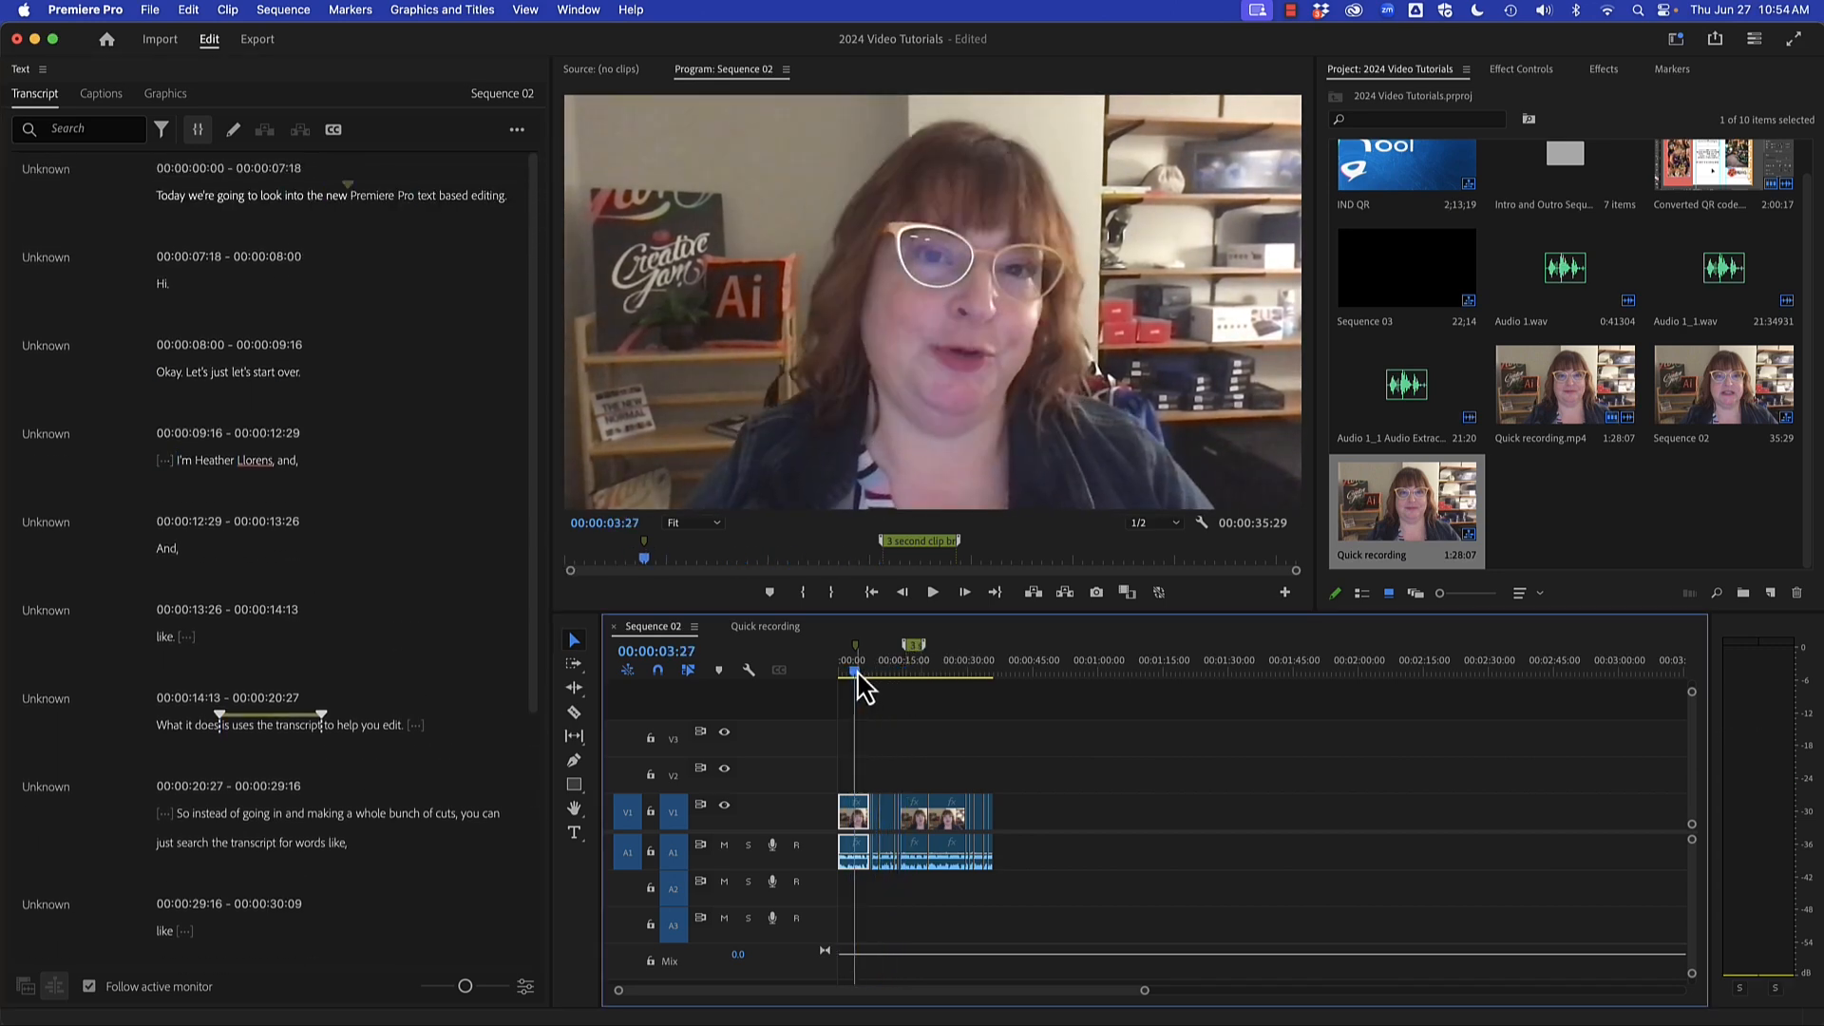